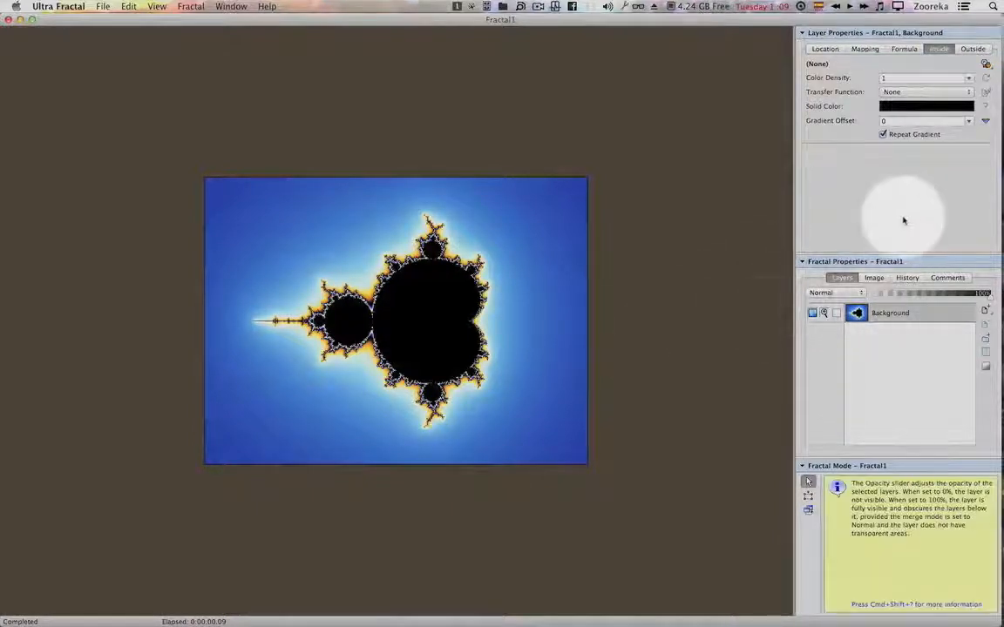
- Open the formula browser for the Background layer and expand the Public folder to reach its last formula files
click(904, 49)
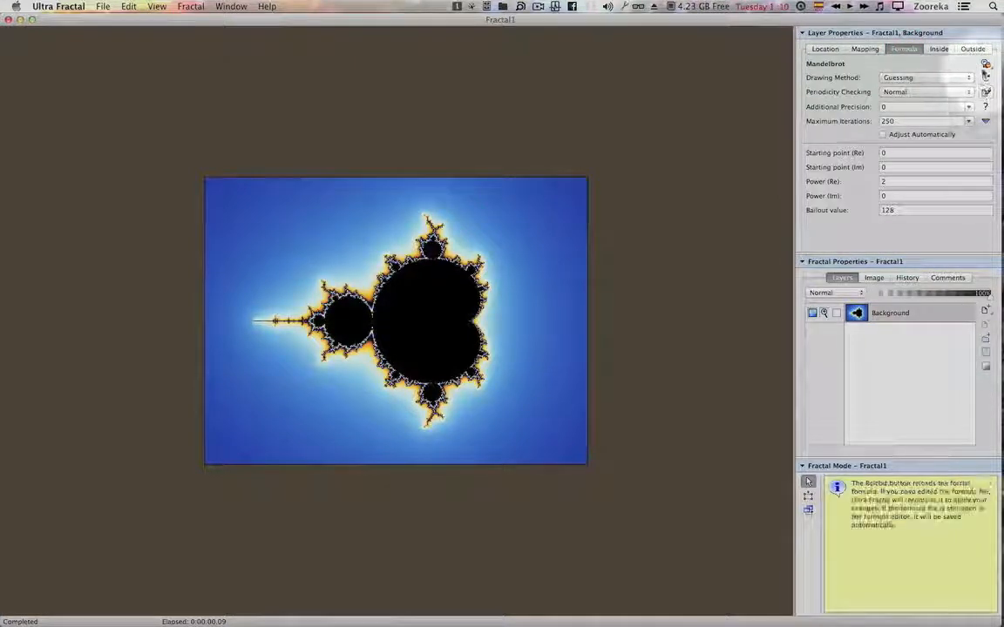
click(986, 64)
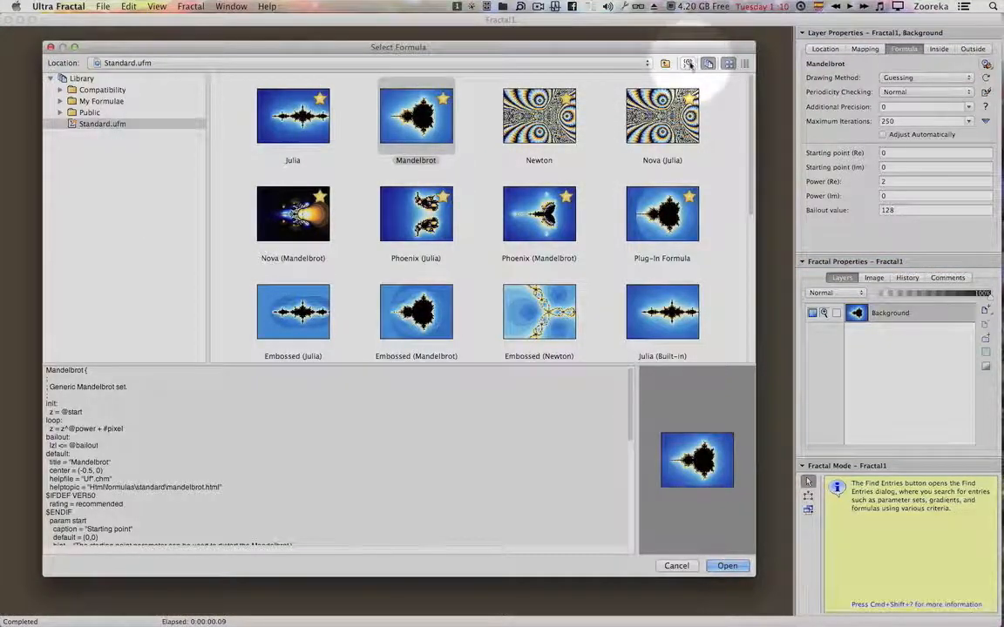
click(60, 112)
drag(200, 94, 193, 341)
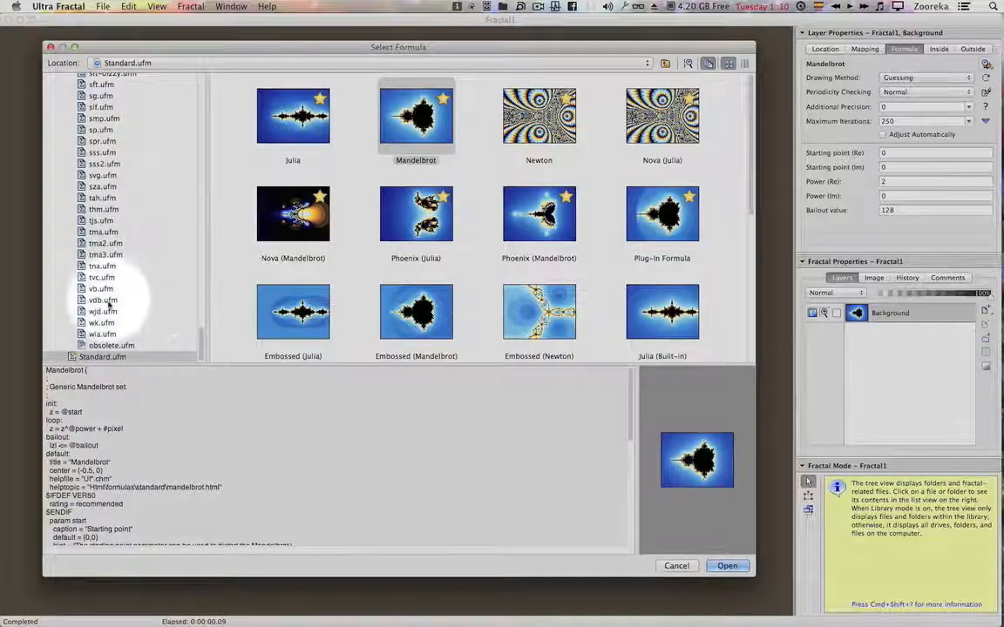
- Examine the thumbnails of the formulas stored in the public file vdb.ufm
click(102, 301)
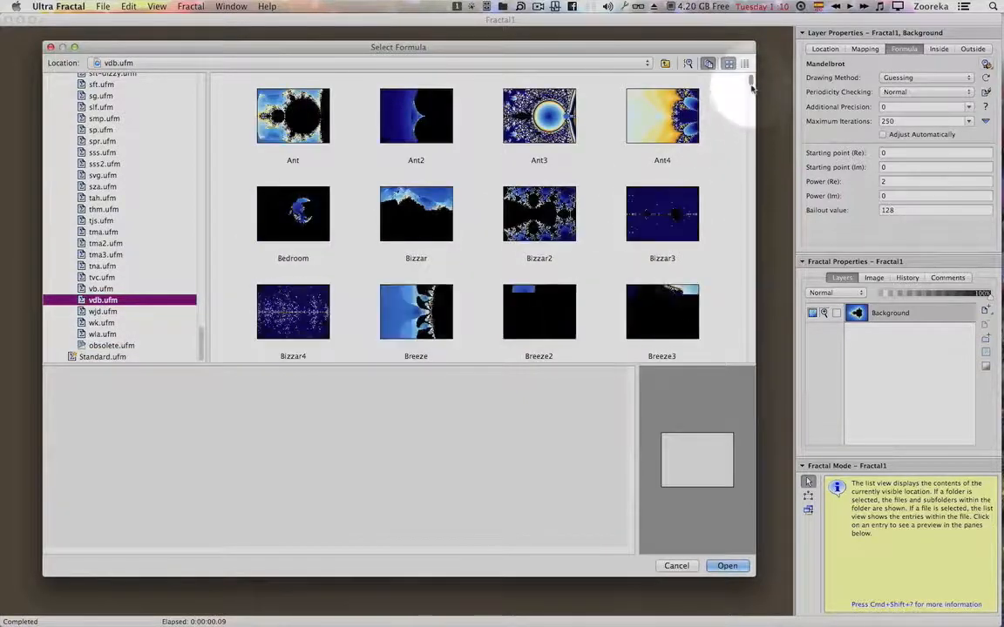
drag(751, 82, 764, 327)
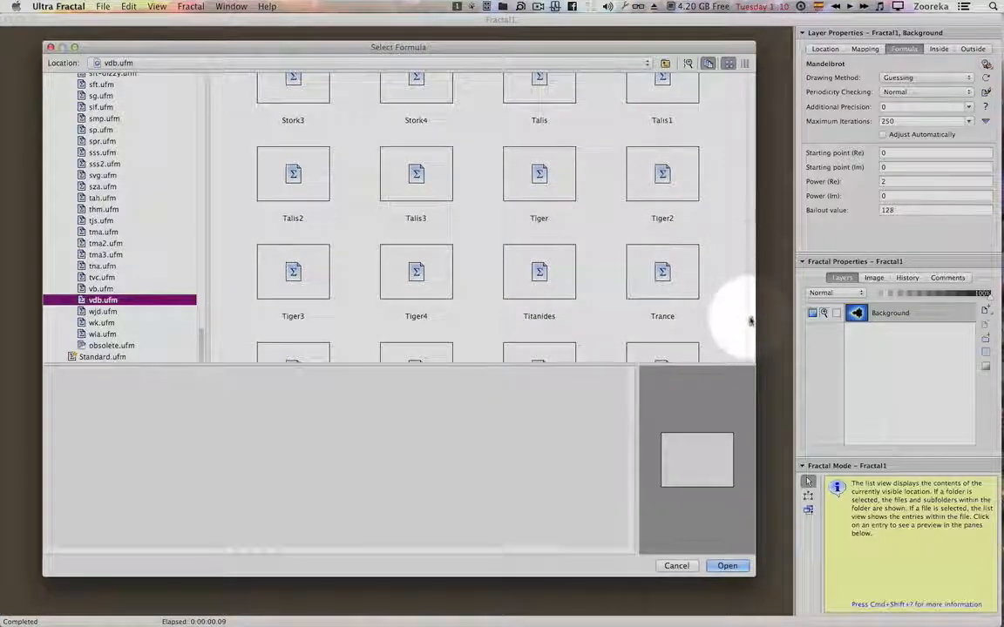
click(730, 63)
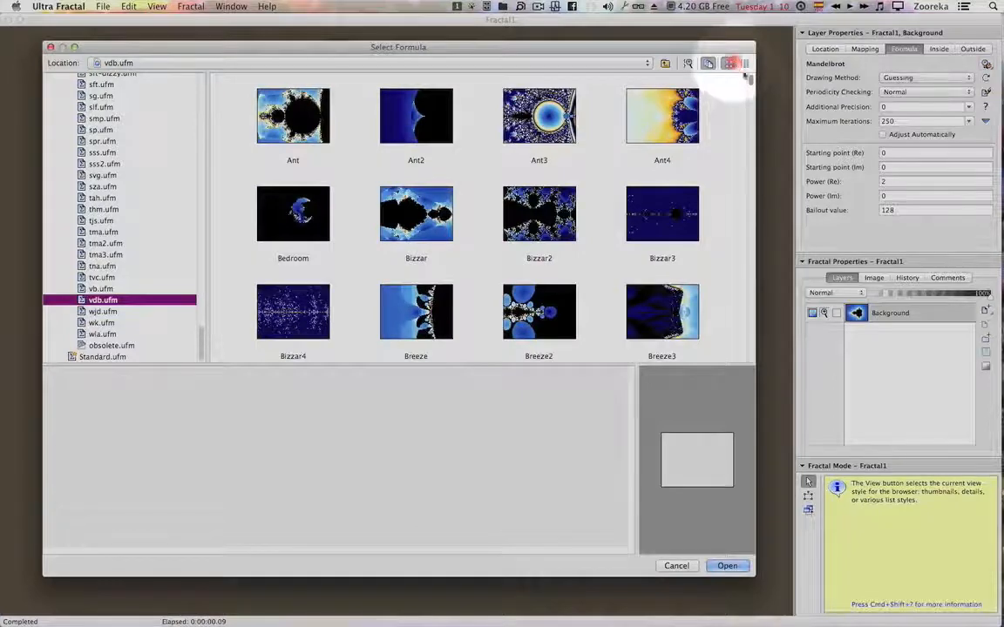
scroll(746, 83, down, 10)
scroll(748, 99, down, 10)
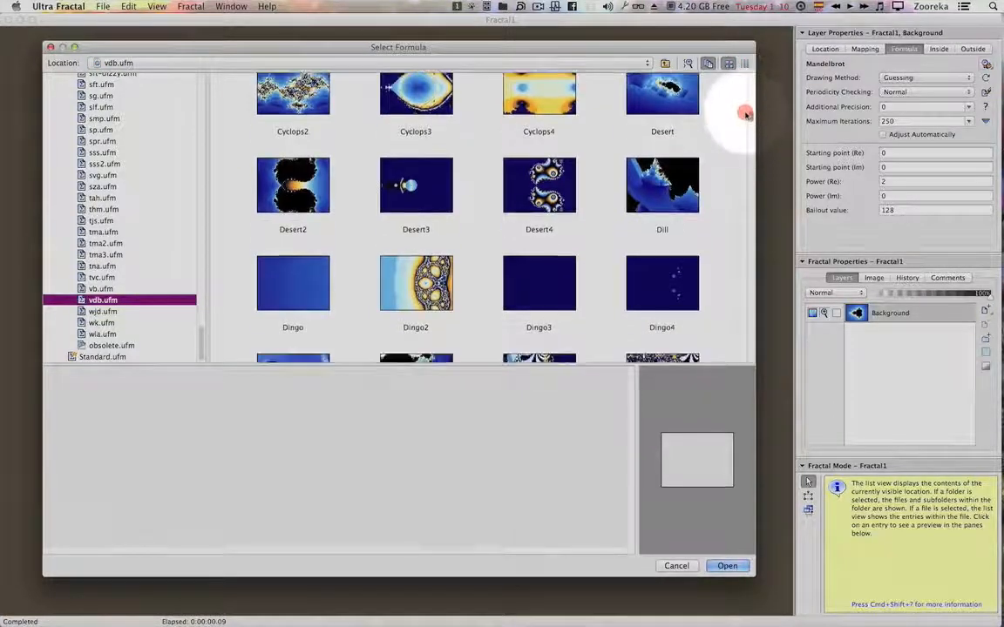
scroll(746, 114, down, 3)
scroll(746, 116, down, 6)
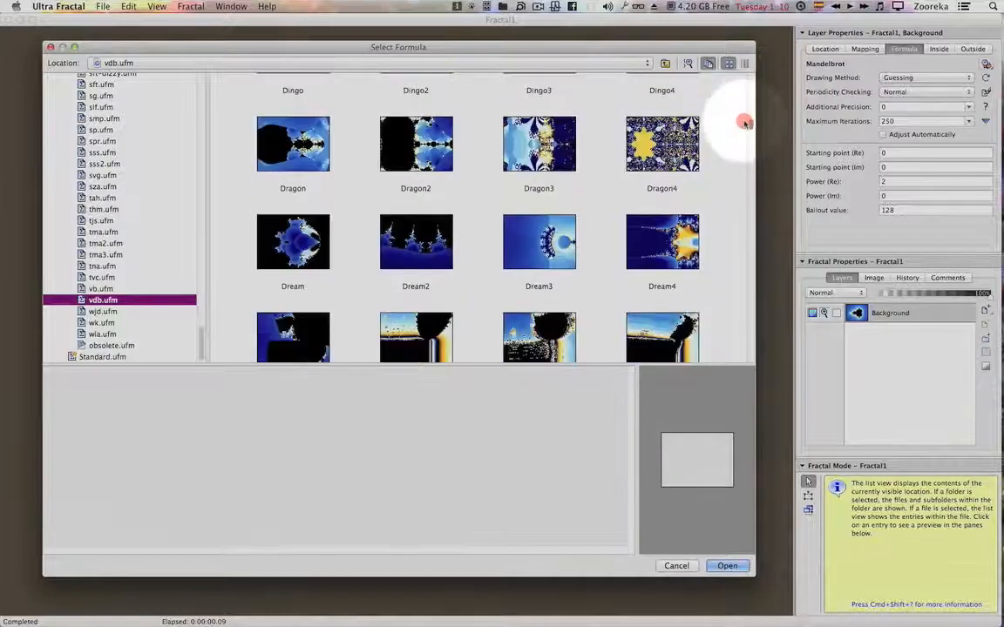
scroll(746, 129, down, 3)
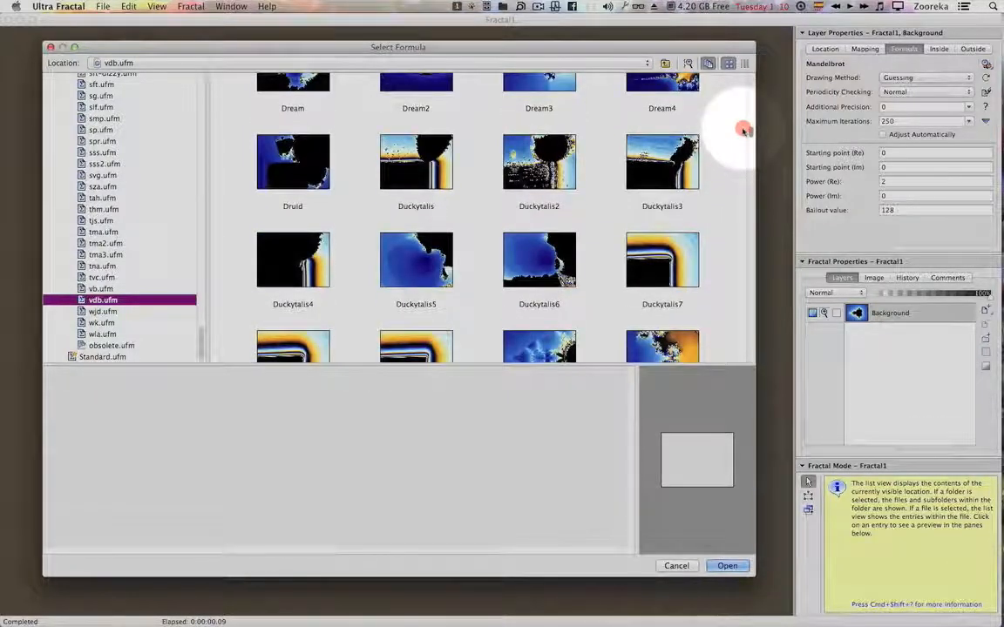
scroll(744, 129, down, 1)
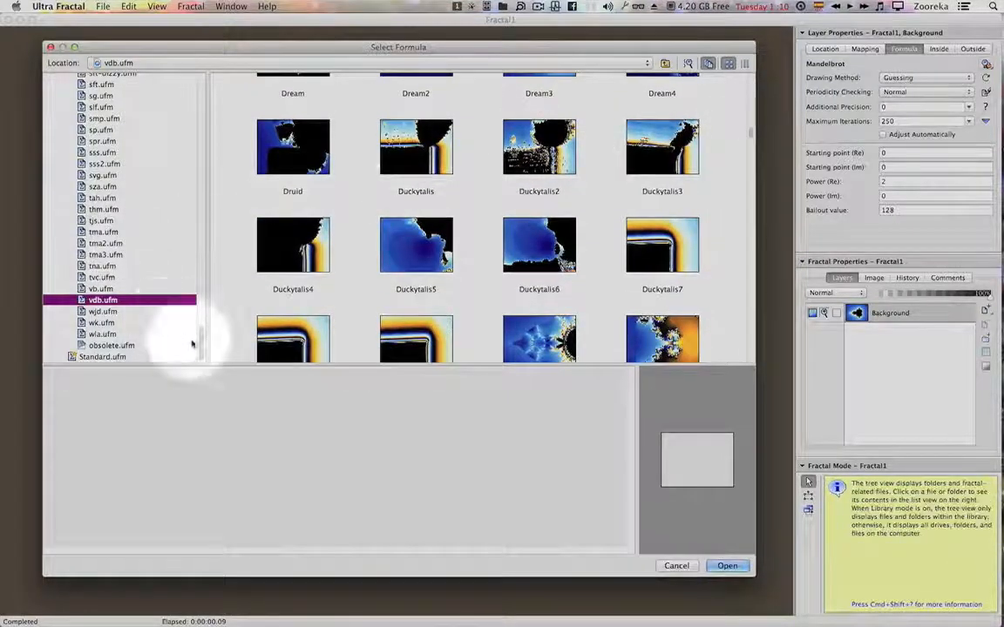
- Load the Rain's Ducky formula from the public file ea.ufm into the Background layer
drag(201, 336, 203, 85)
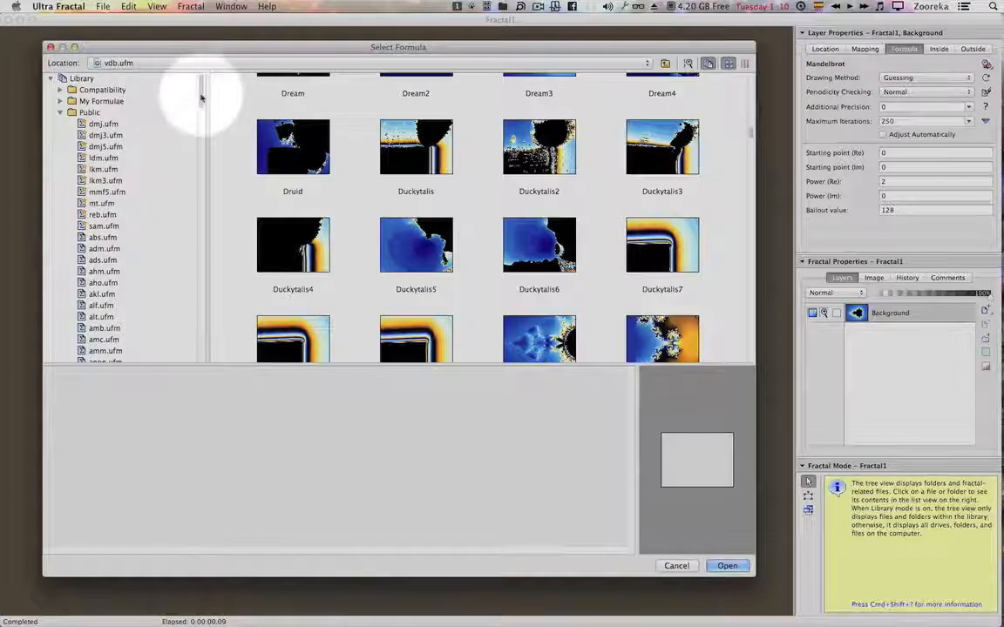
drag(202, 96, 200, 183)
scroll(139, 247, down, 2)
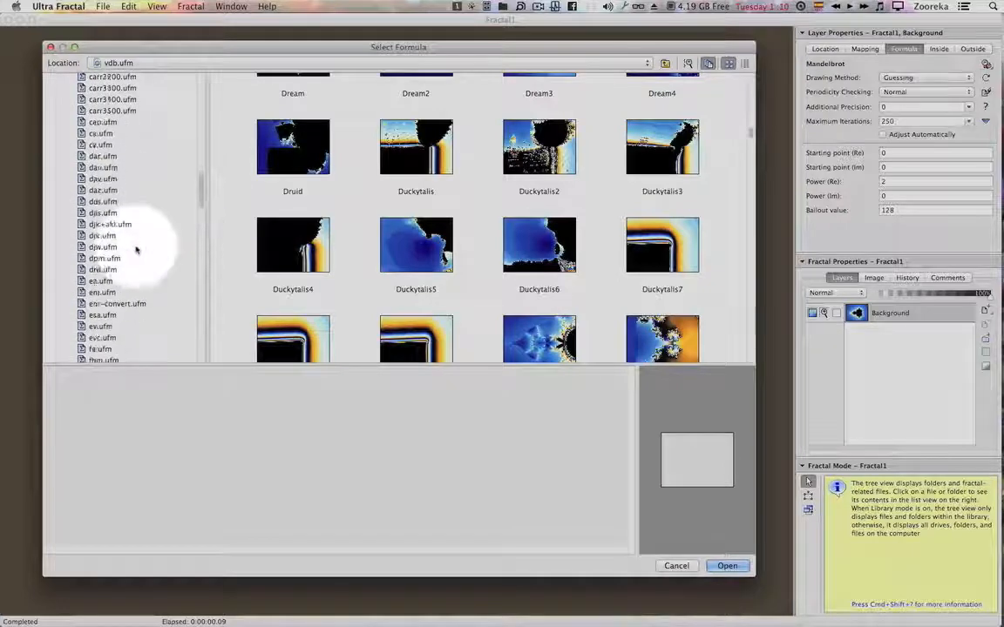
scroll(135, 250, down, 2)
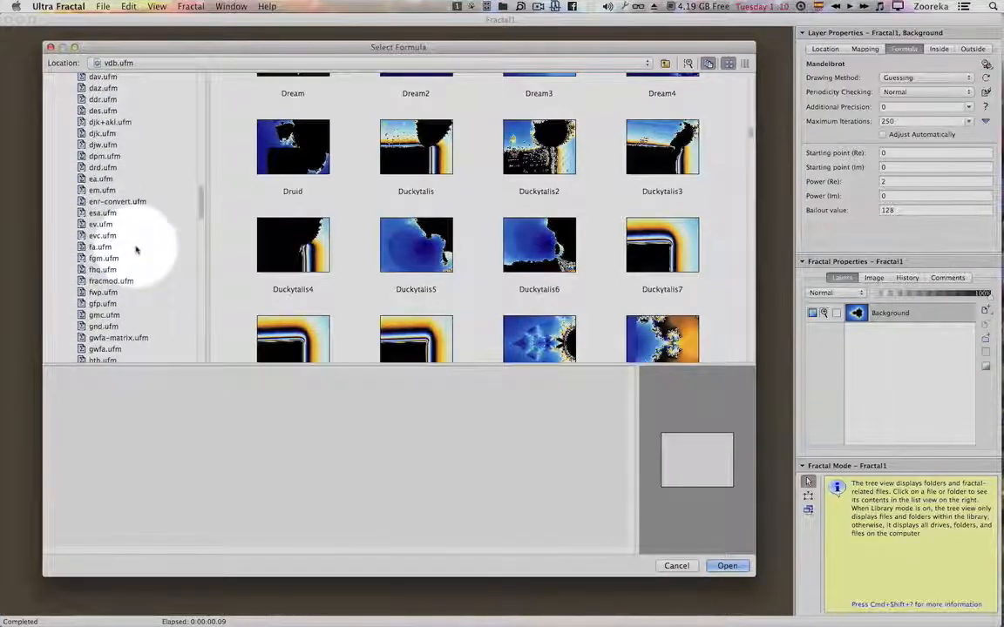
click(113, 180)
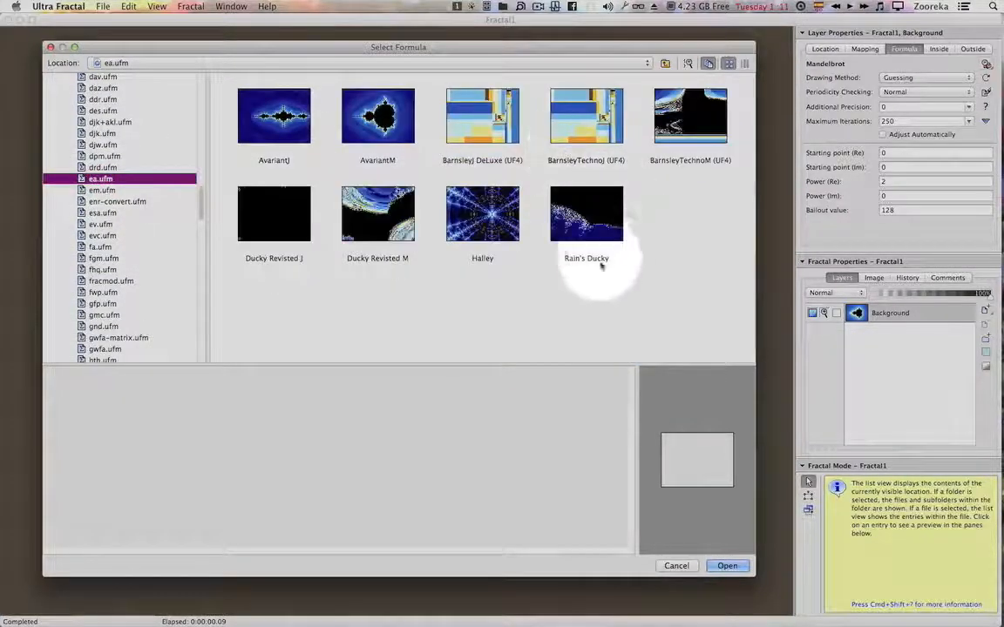
double_click(587, 218)
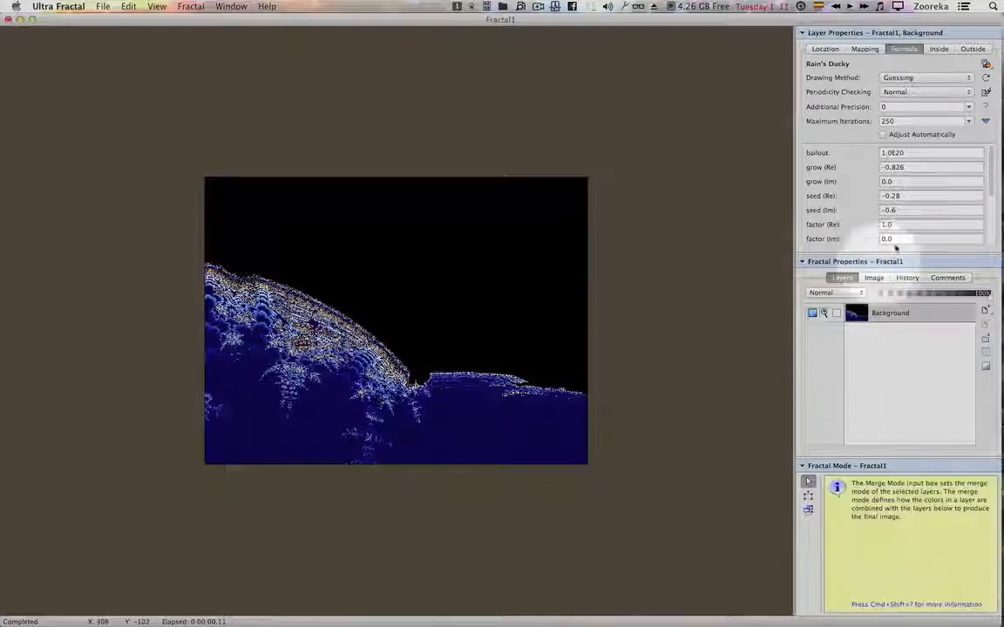
- Set the layer's transfer function to None for the outside coloring and to Linear for the inside coloring
click(974, 50)
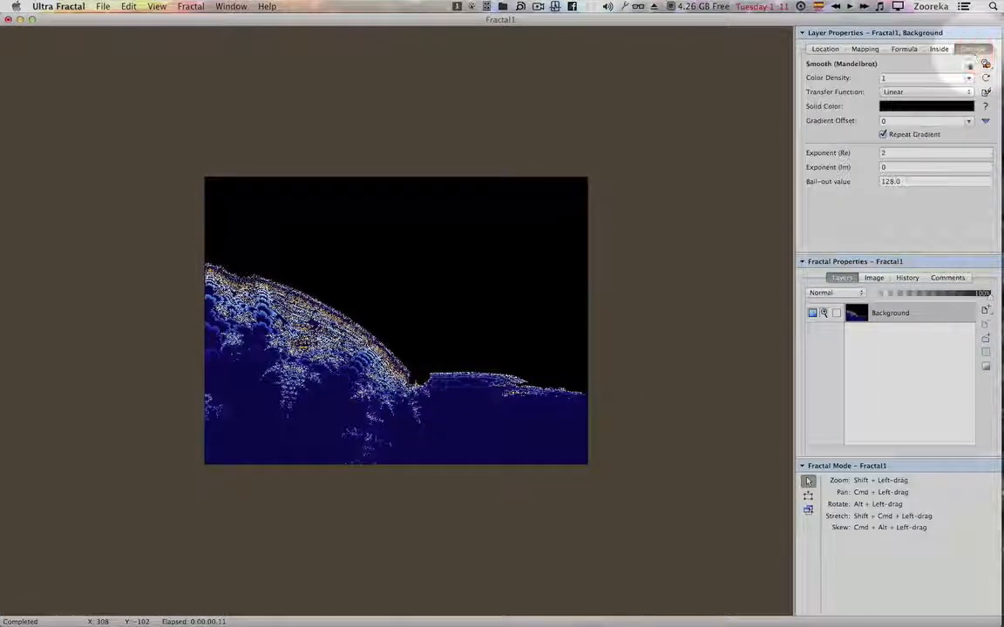
click(950, 91)
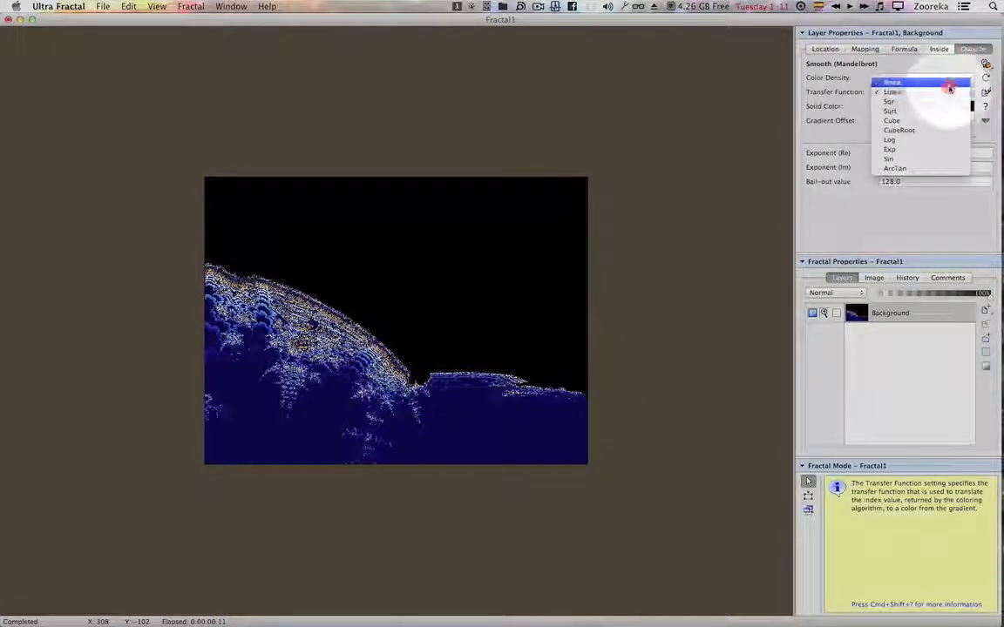
click(950, 89)
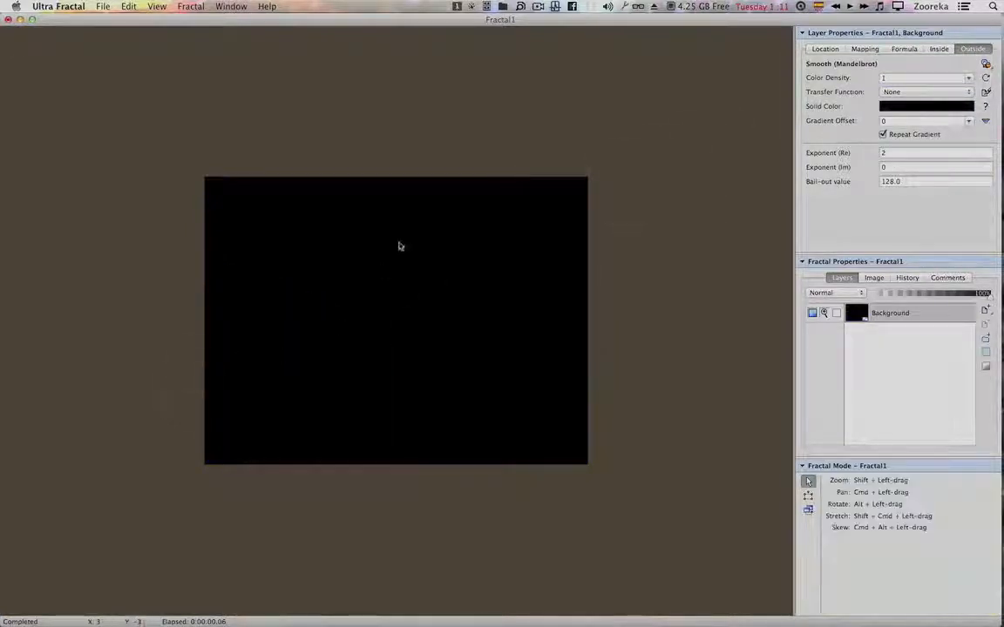
click(939, 49)
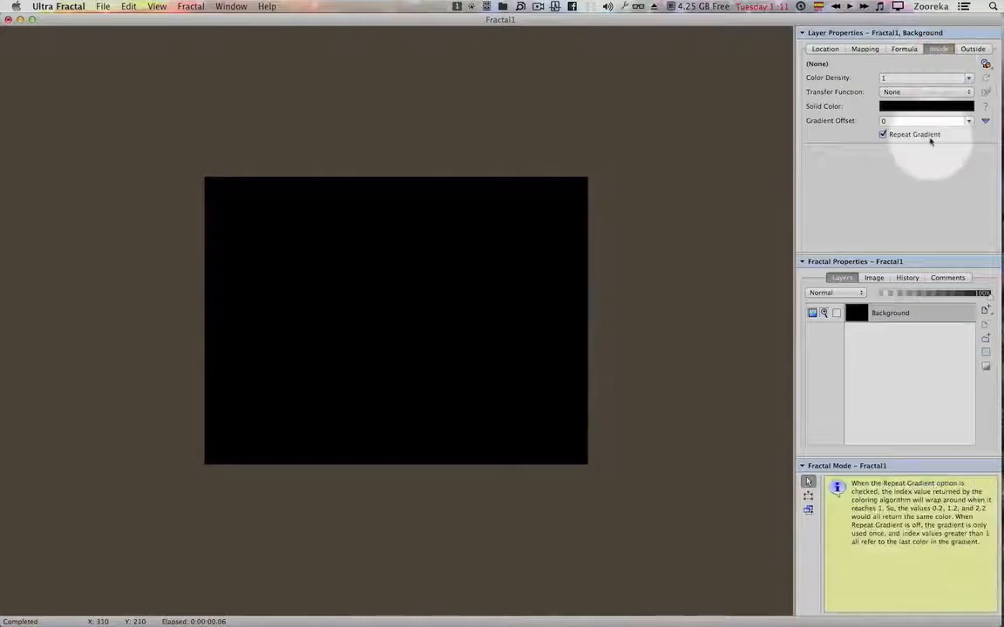
click(928, 92)
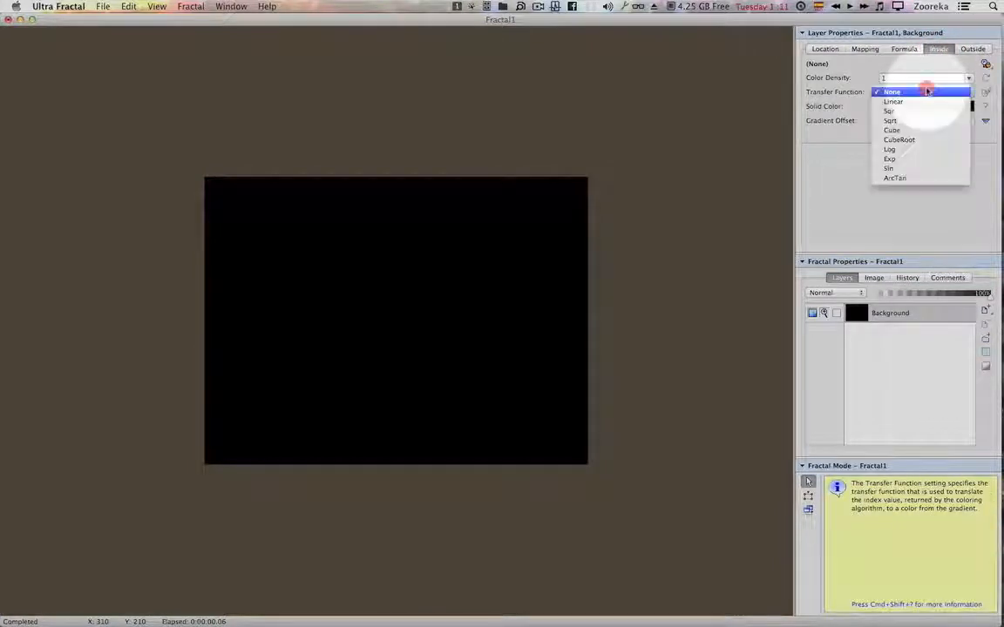
click(925, 101)
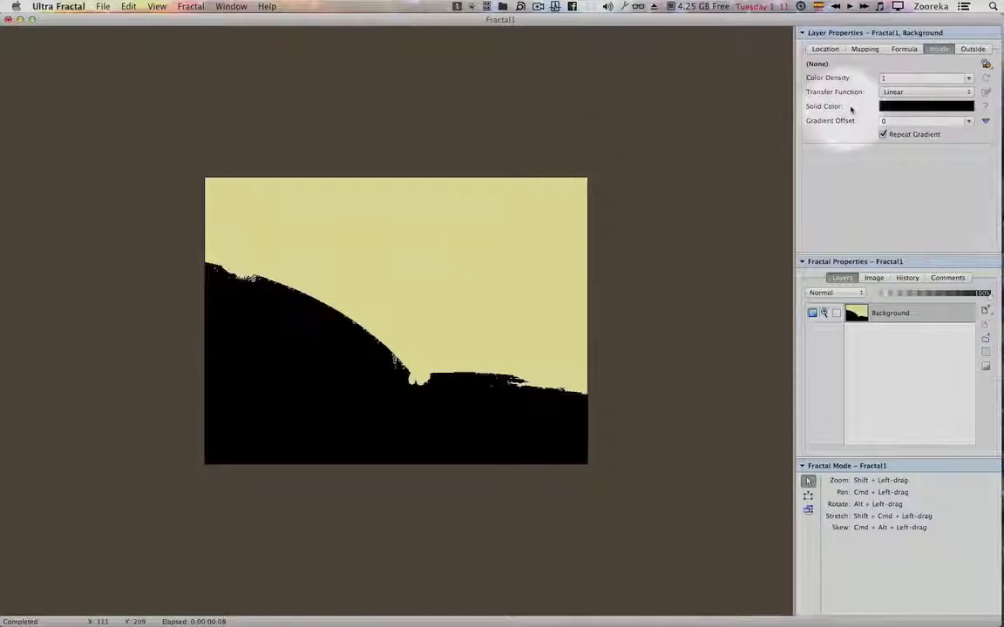
- Load the Lyapunov algorithm from dmj.ucl in My Formulae as the layer's inside coloring
click(985, 64)
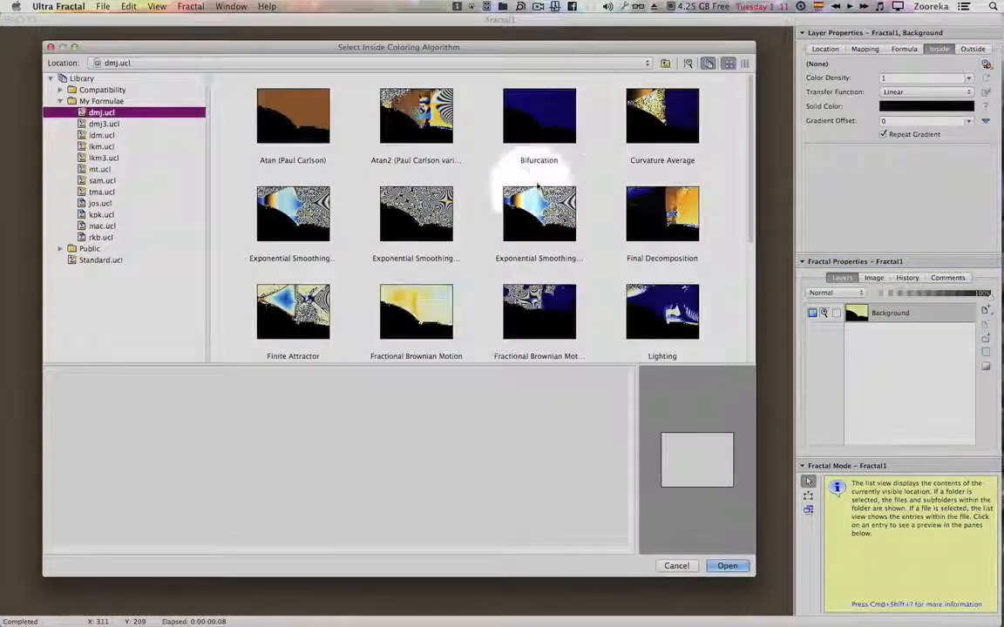
click(103, 261)
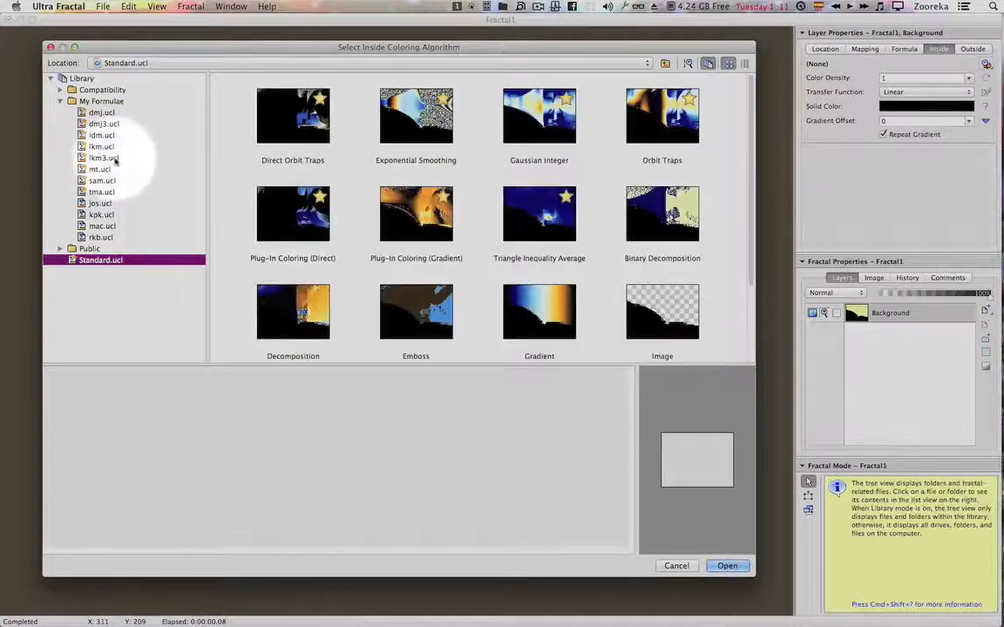
click(103, 113)
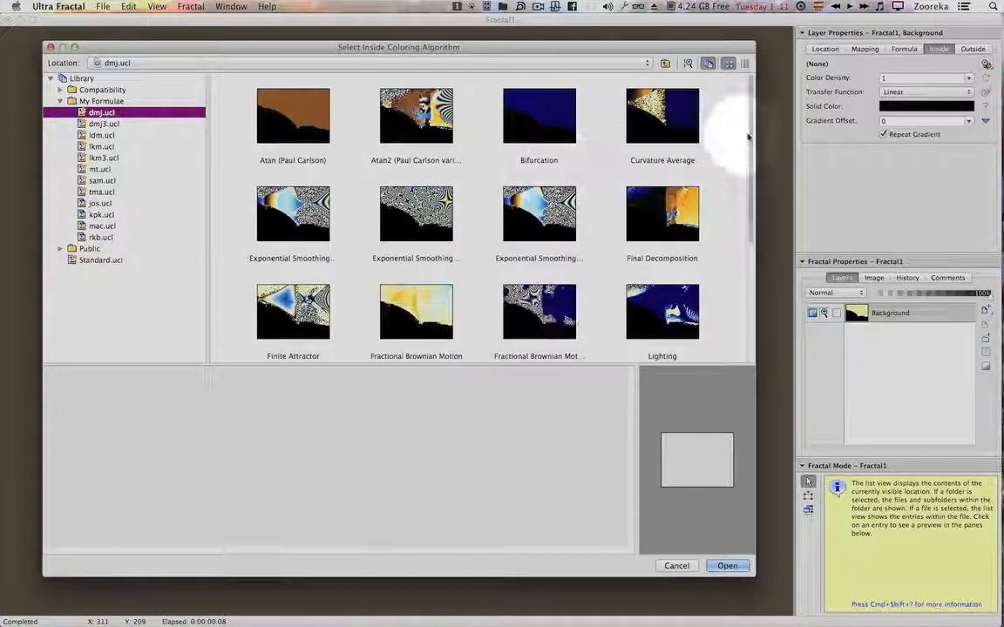
drag(749, 140, 753, 208)
double_click(321, 289)
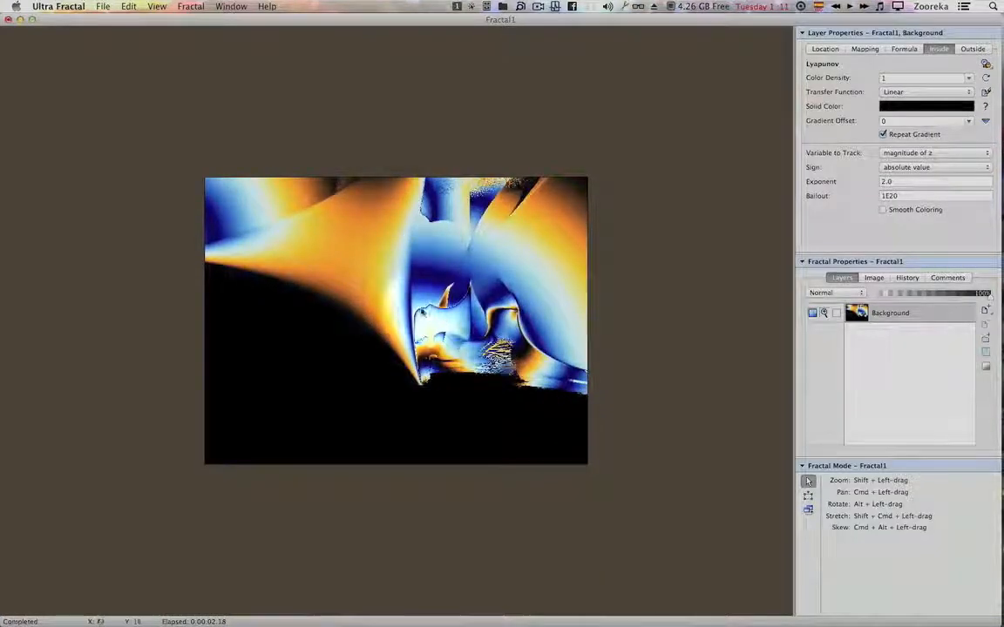
- Zoom the fractal into the detailed area right of its centre at about 2.8 magnification, plus a slight further zoom
drag(422, 298, 540, 359)
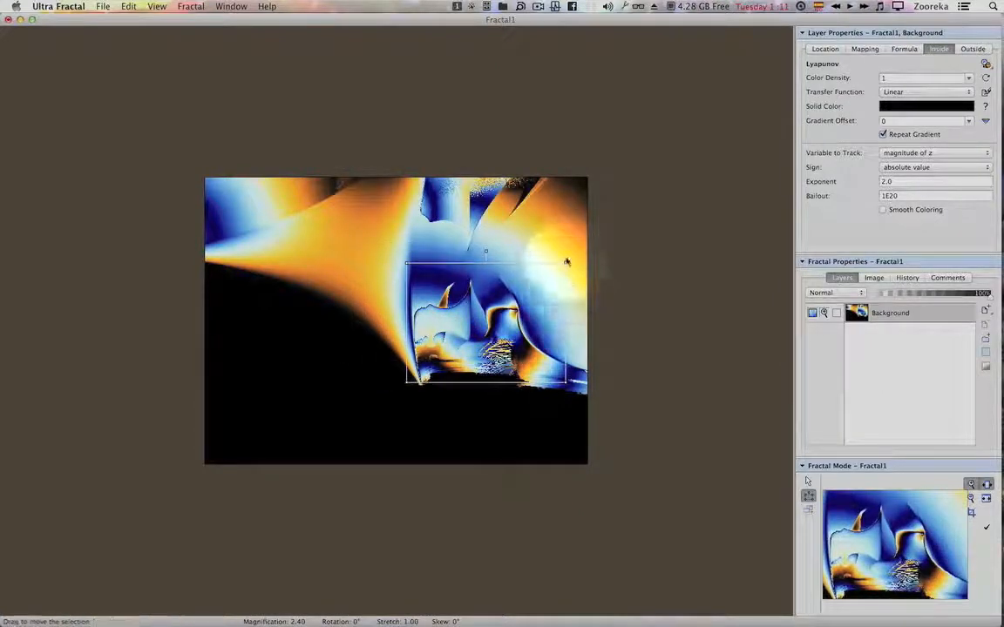
drag(563, 265, 549, 276)
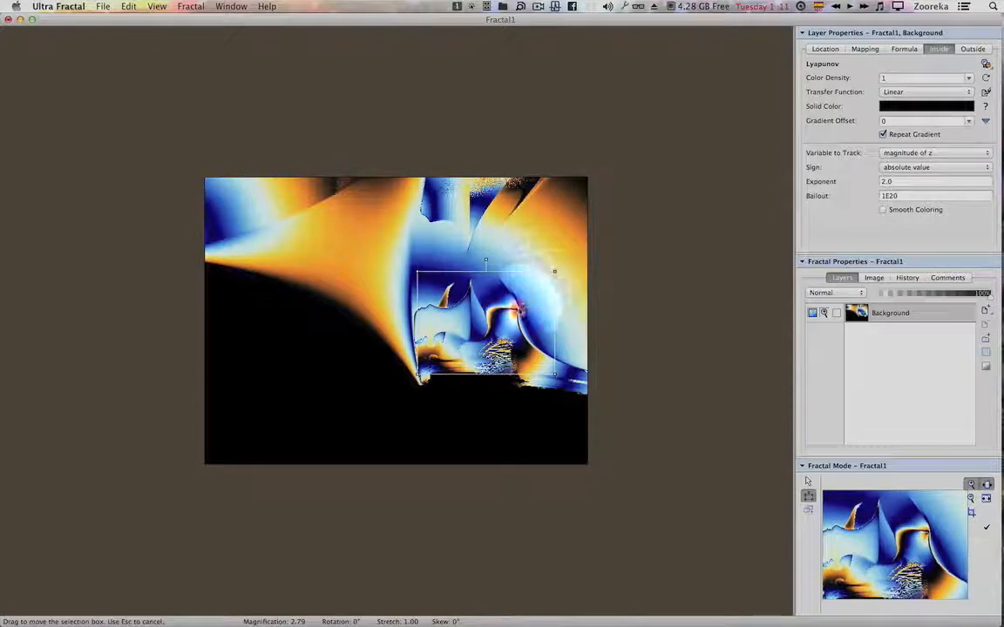
double_click(512, 316)
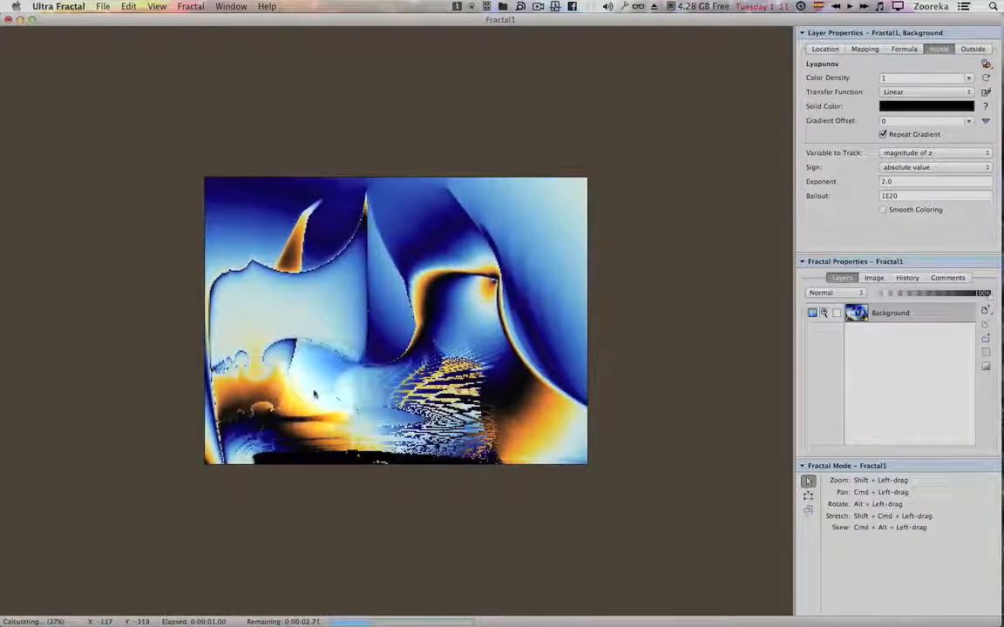
mouse_move(287, 399)
shift+mouse_down()
mouse_move(300, 392)
mouse_move(285, 394)
shift+mouse_up()
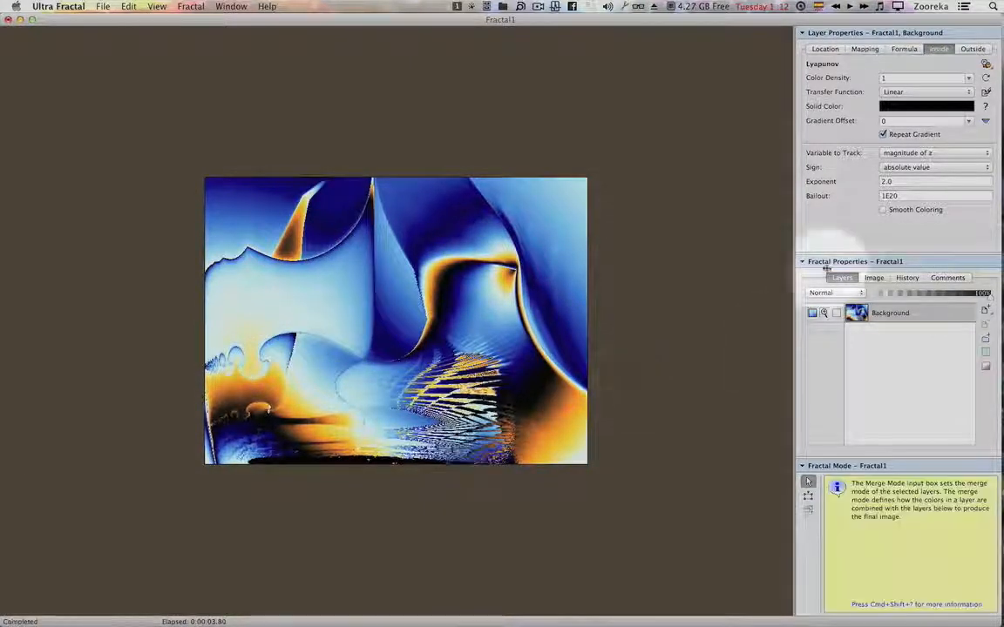
- Detach Layer Properties as a floating window beside the fractal and show the Rain's Ducky formula parameters
drag(825, 32, 654, 69)
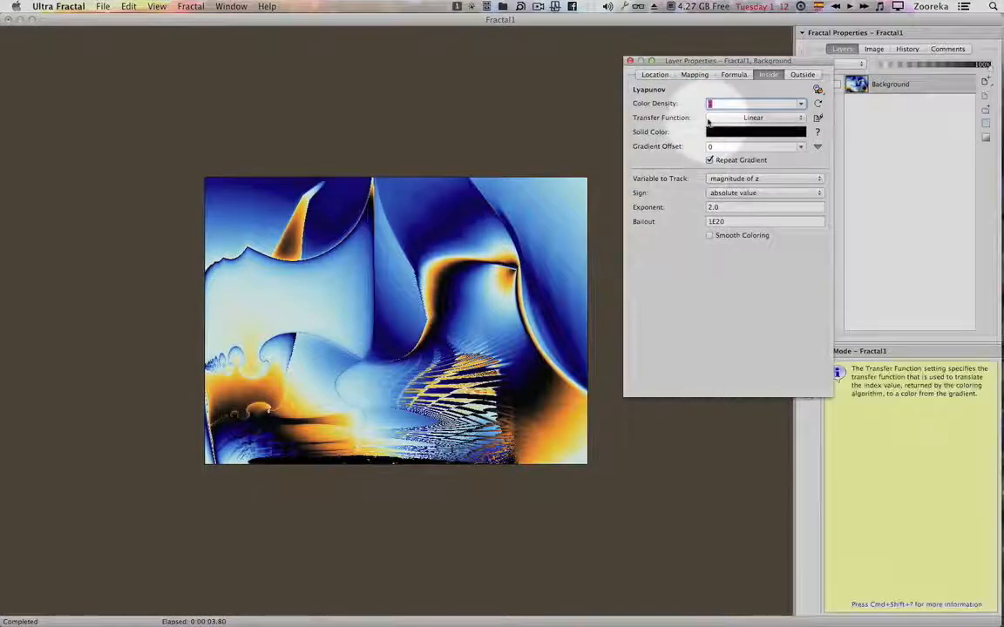
click(742, 75)
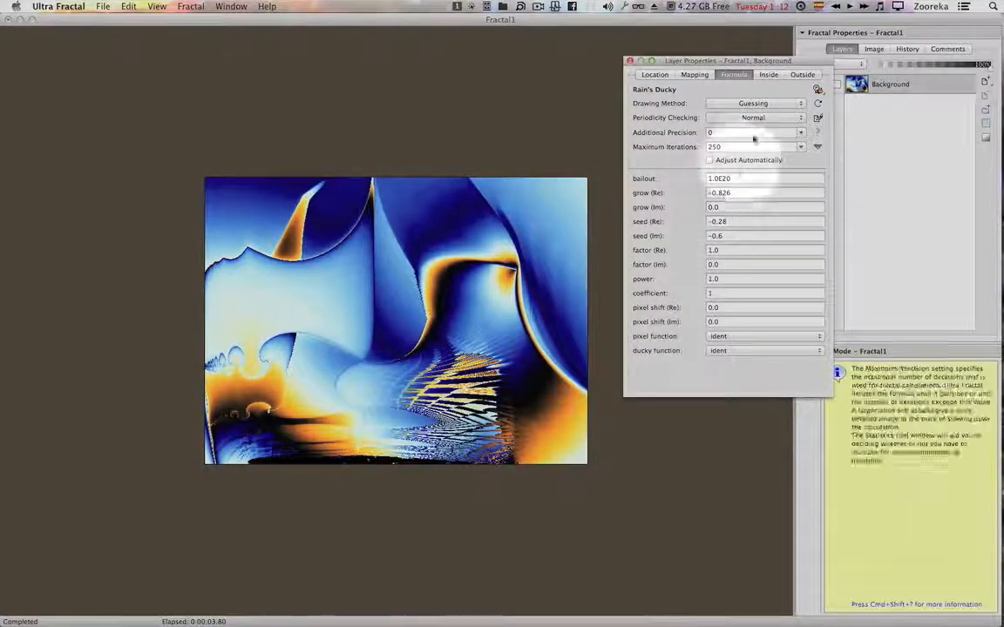
click(737, 179)
- Explore the grow parameter with Fractal Mode detached over the image, and set it to about -0.09 (Re) and 0.26 (Im)
click(746, 197)
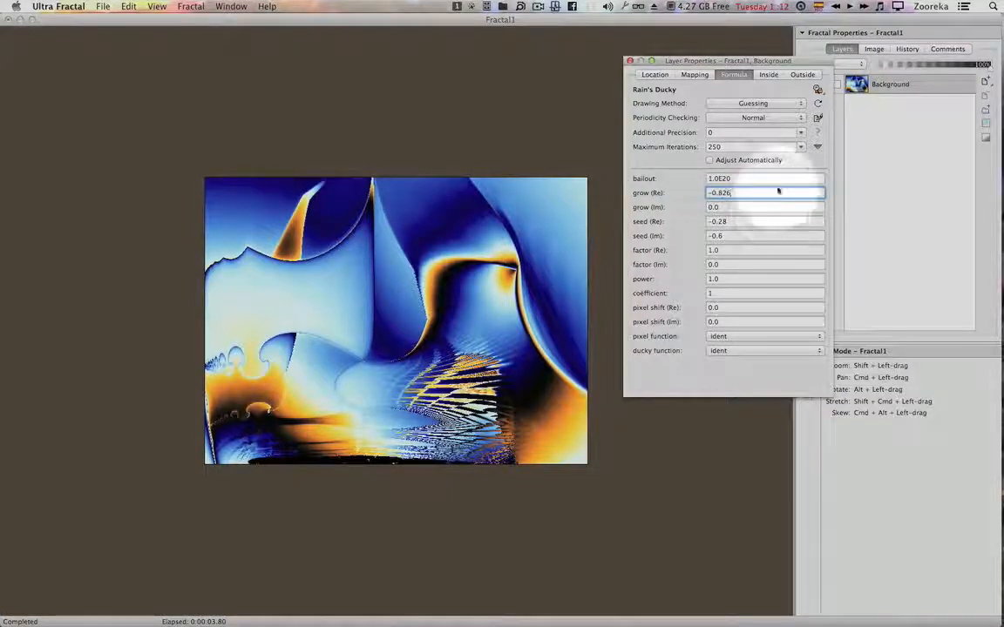
right_click(775, 198)
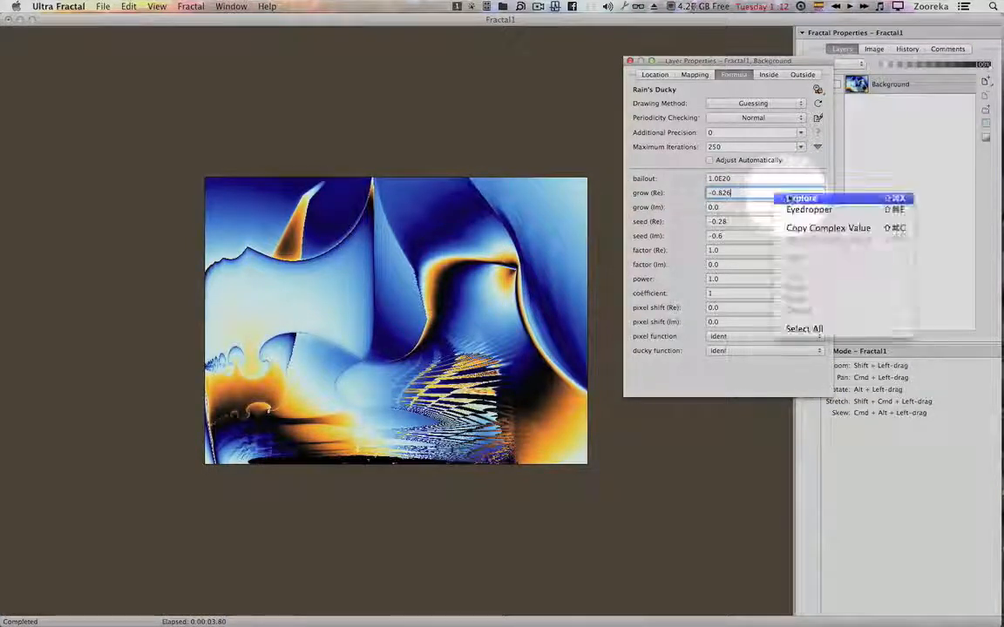
click(798, 198)
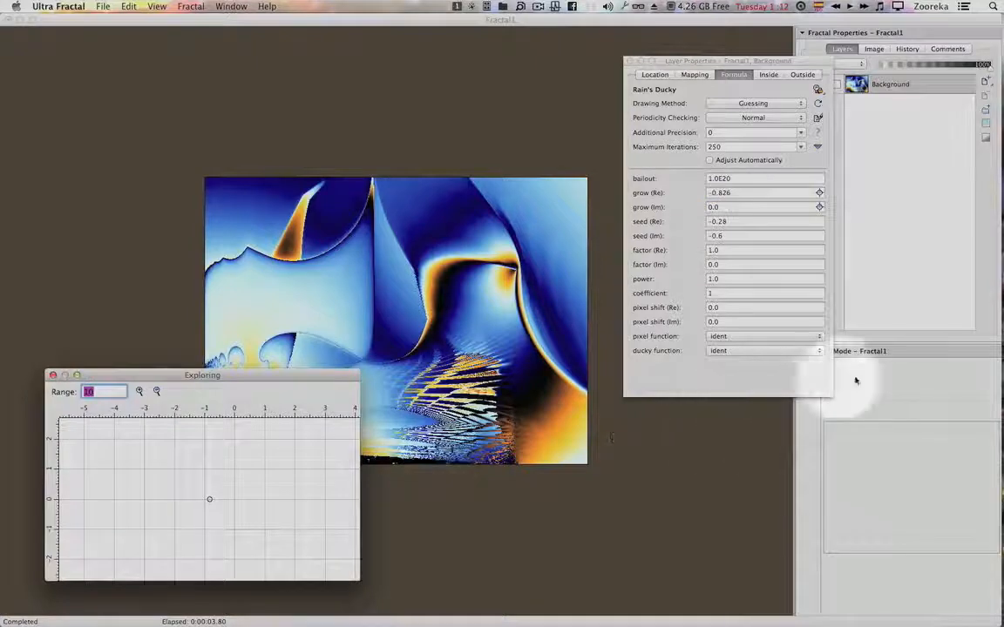
drag(892, 351, 552, 246)
drag(261, 492, 206, 499)
mouse_move(205, 510)
mouse_down()
mouse_move(220, 510)
mouse_move(259, 456)
mouse_move(231, 491)
mouse_up()
click(523, 342)
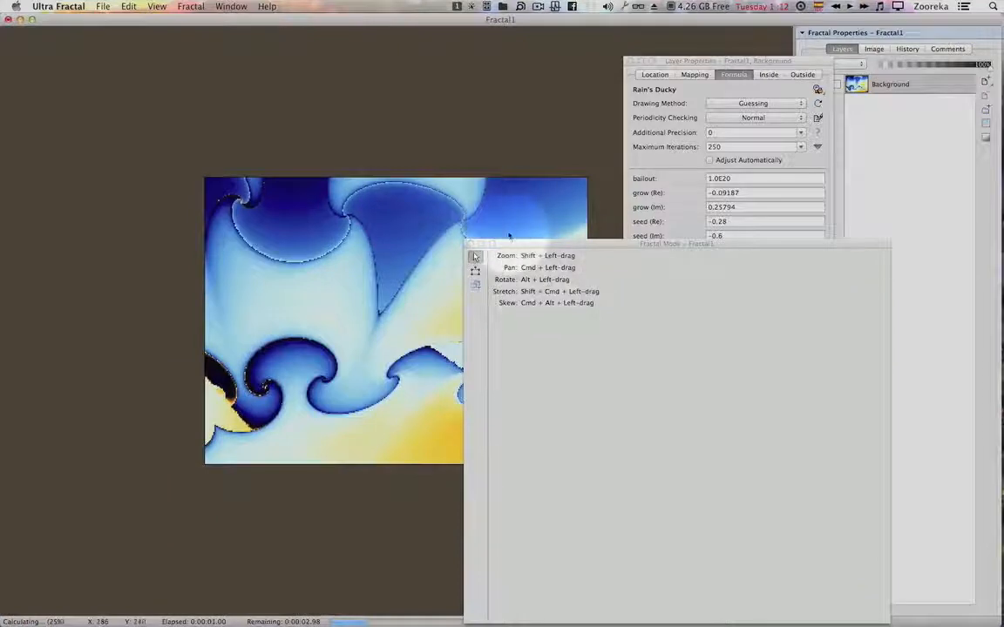
- Explore the seed parameter to about -0.30 (Re) and -0.52 (Im), and move the Fractal Mode window clear of the formula parameters
drag(534, 250, 588, 288)
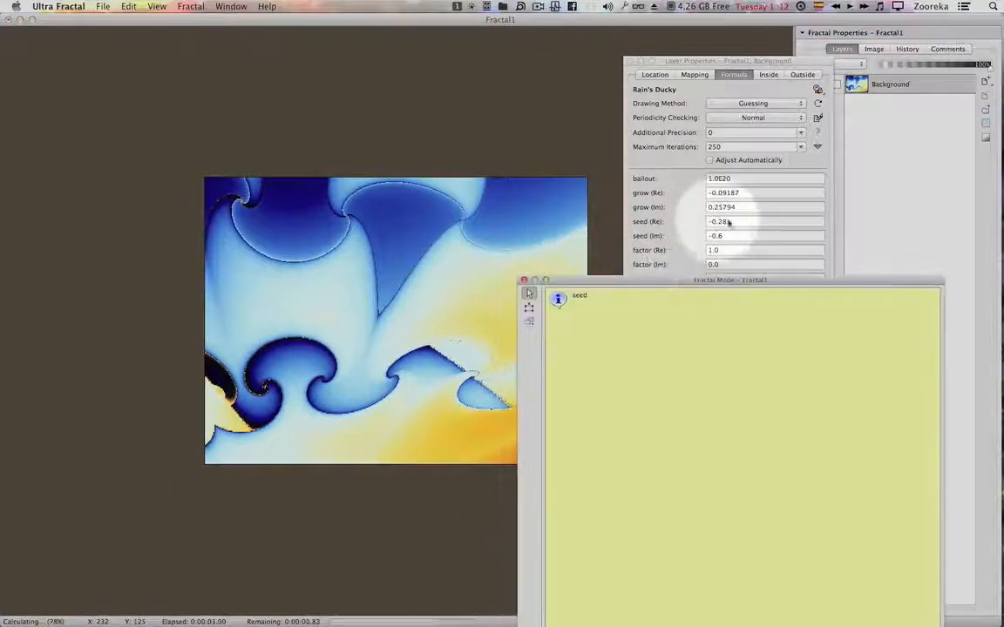
click(728, 221)
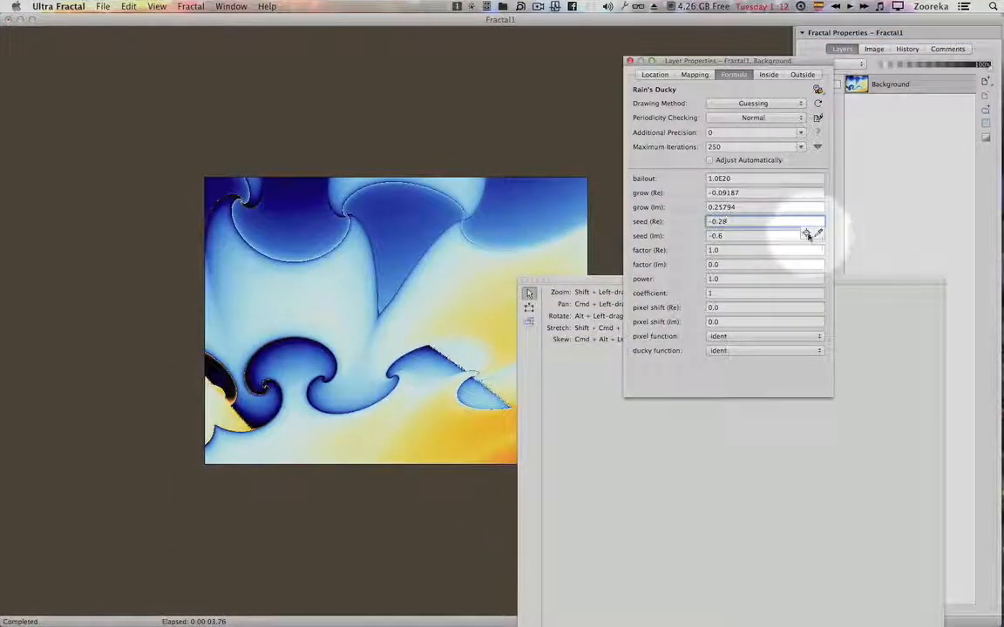
click(808, 233)
mouse_move(209, 498)
mouse_down()
mouse_move(192, 464)
mouse_move(209, 501)
mouse_up()
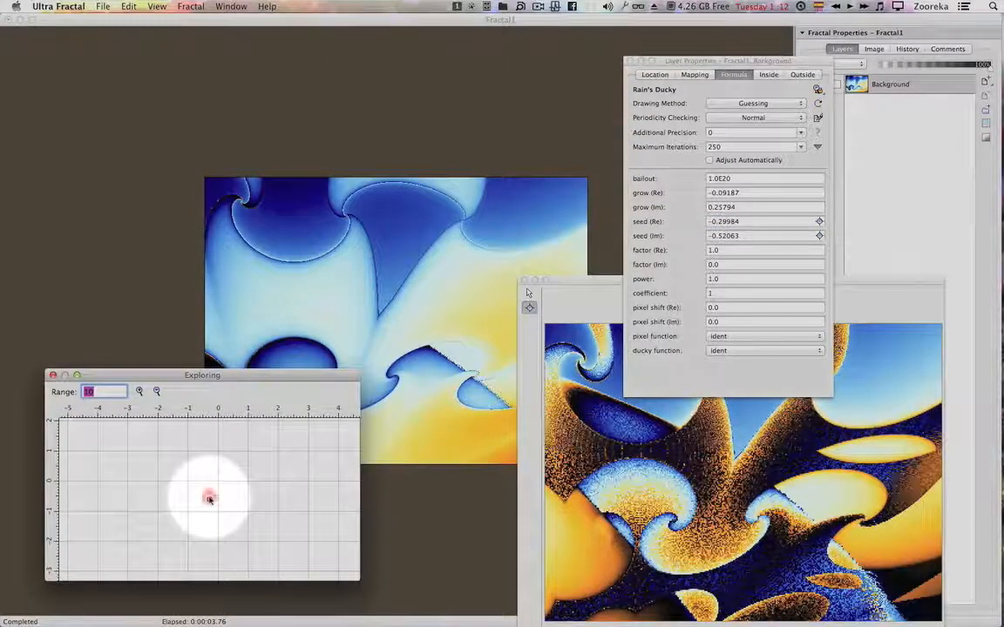
drag(210, 500, 209, 498)
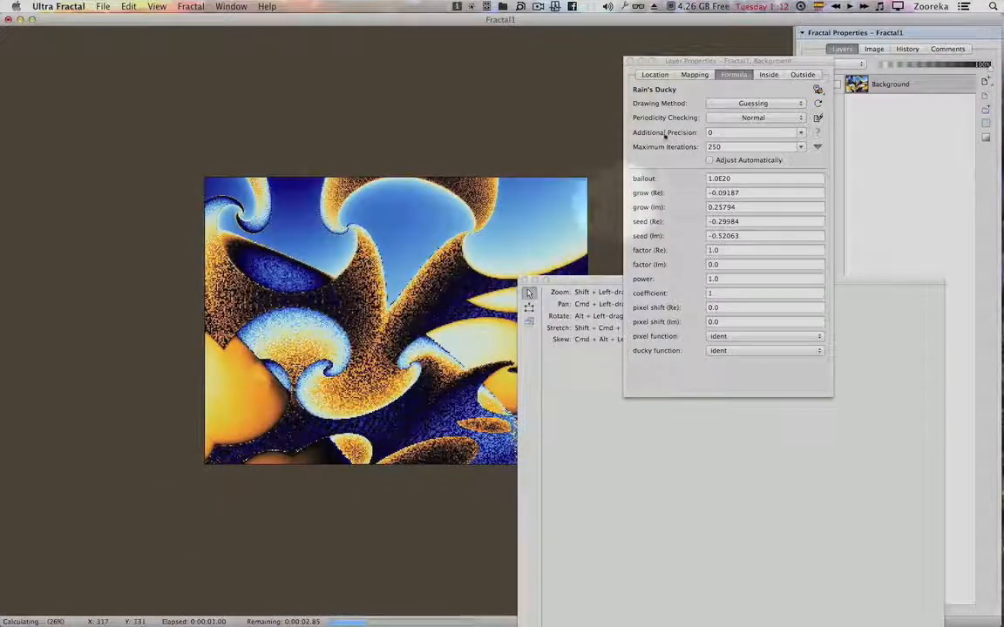
click(589, 294)
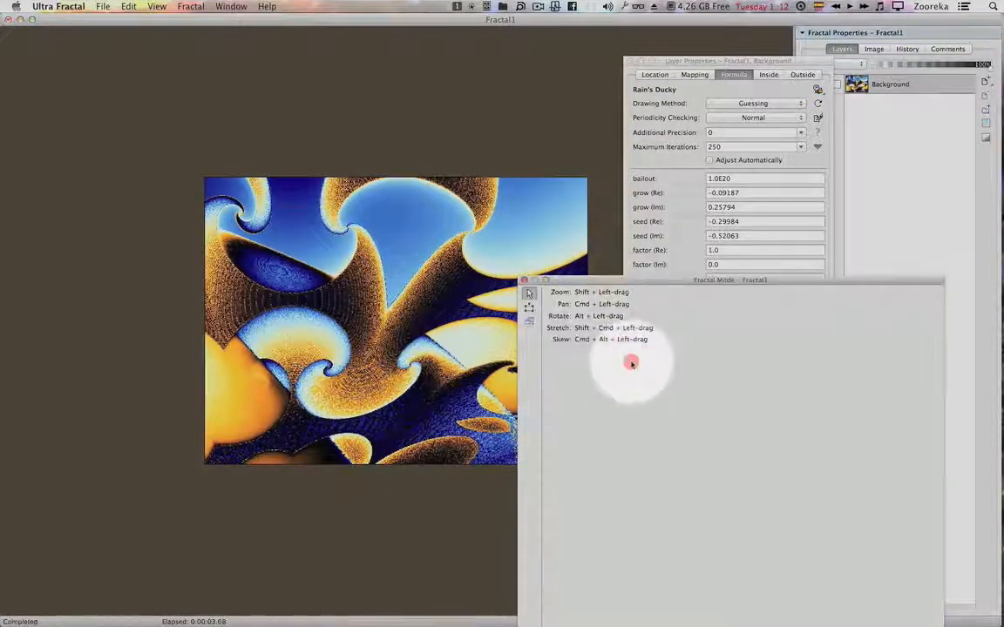
drag(625, 280, 555, 471)
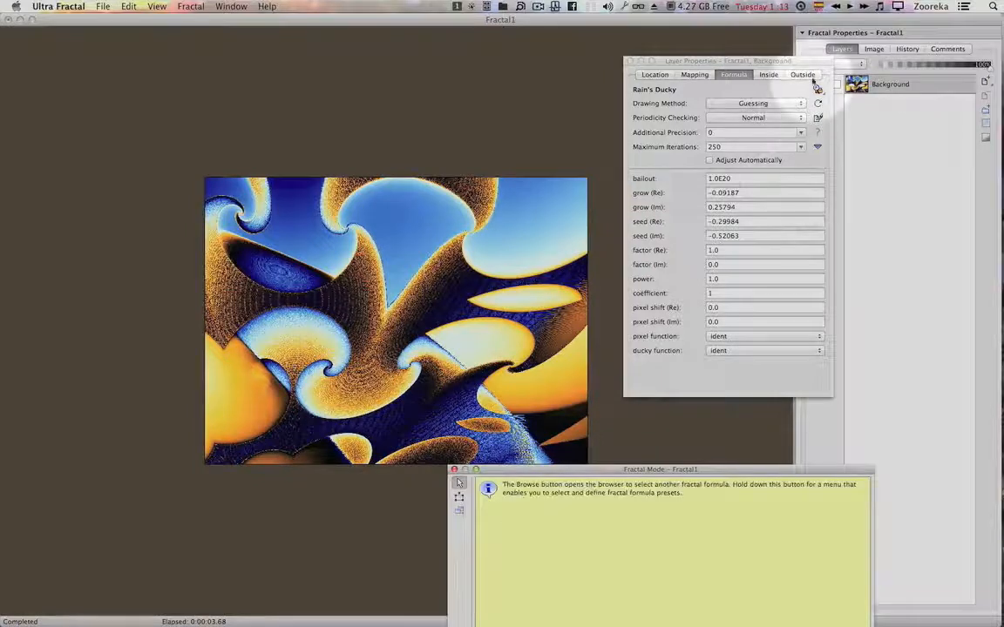
- Try real part of z, imaginary part of z and real / imag as the Lyapunov inside coloring's tracked variable, and settle on imag / real
click(805, 75)
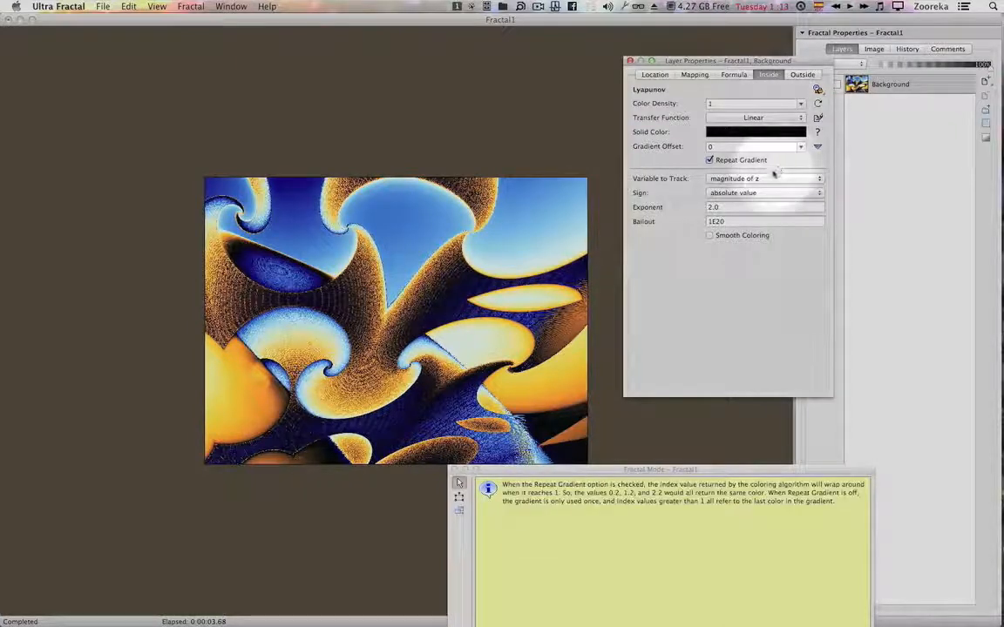
click(769, 178)
click(769, 188)
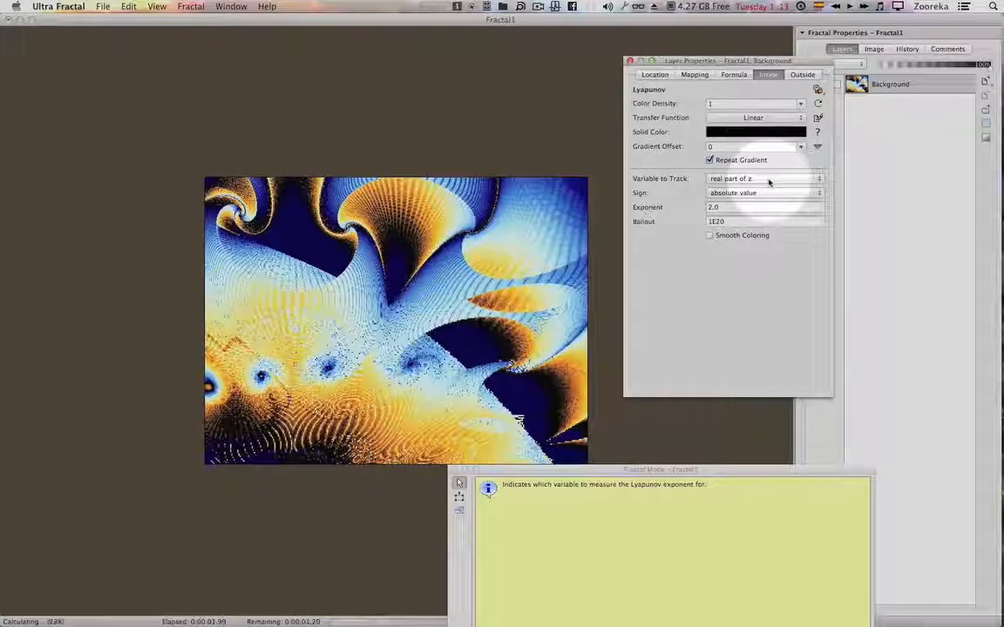
click(770, 179)
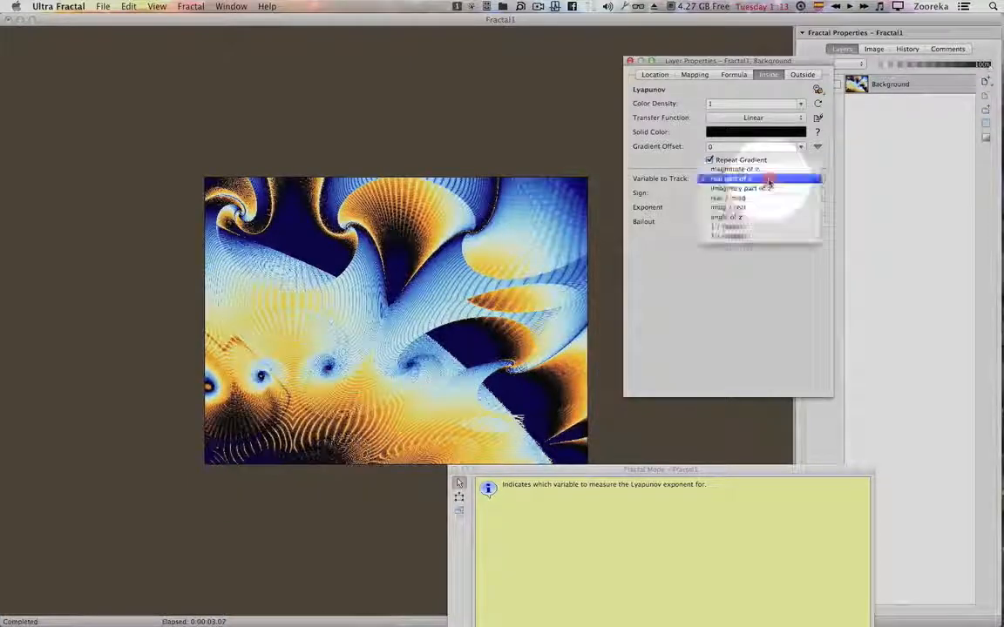
click(769, 189)
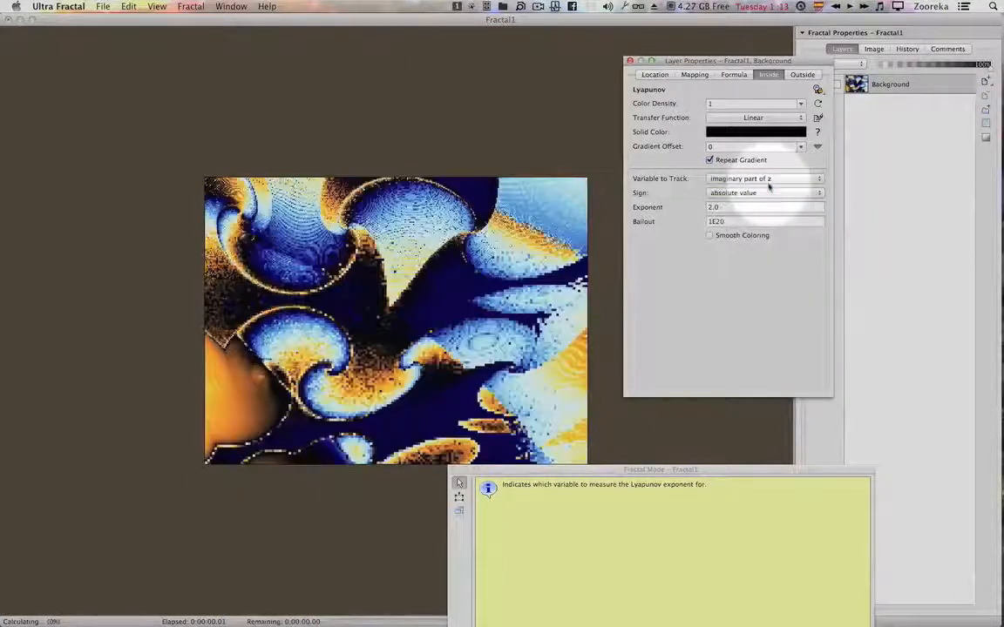
click(767, 180)
click(768, 188)
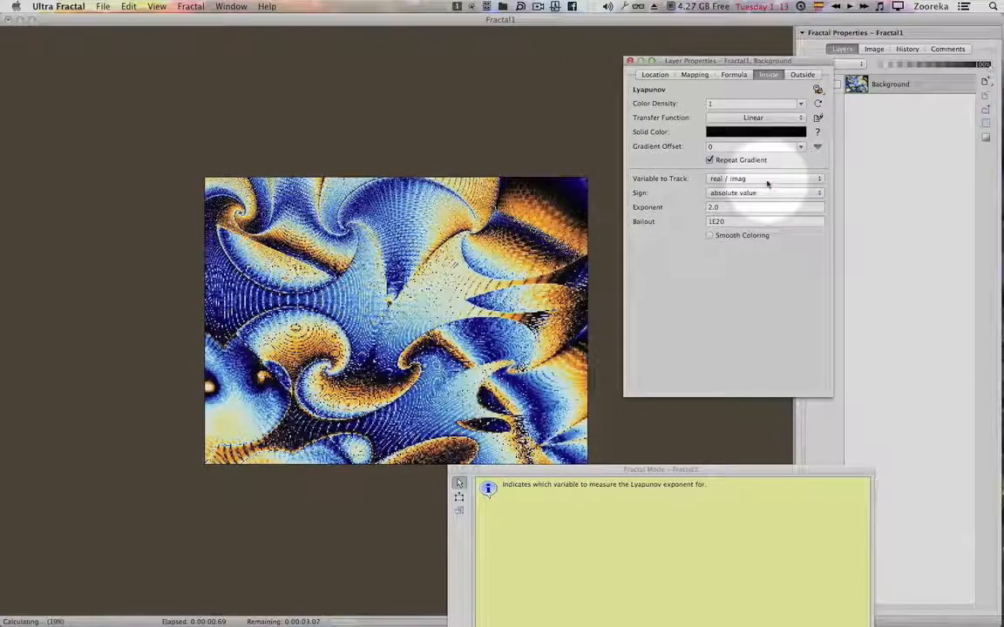
click(766, 179)
click(768, 188)
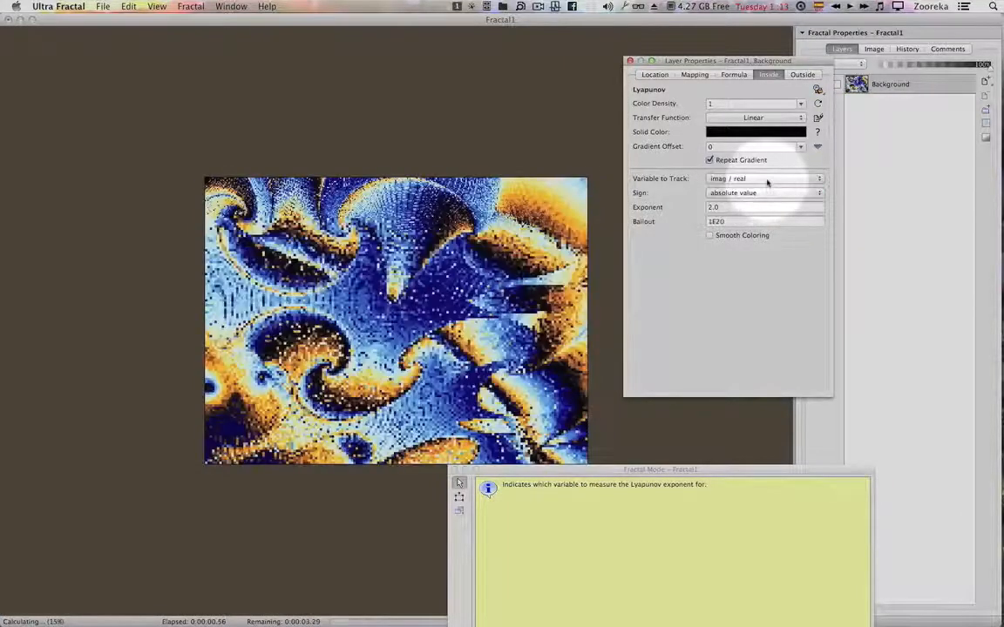
- Try the Sqr, Sqrt, Cube, CubeRoot and Log transfer functions on the inside coloring
click(763, 120)
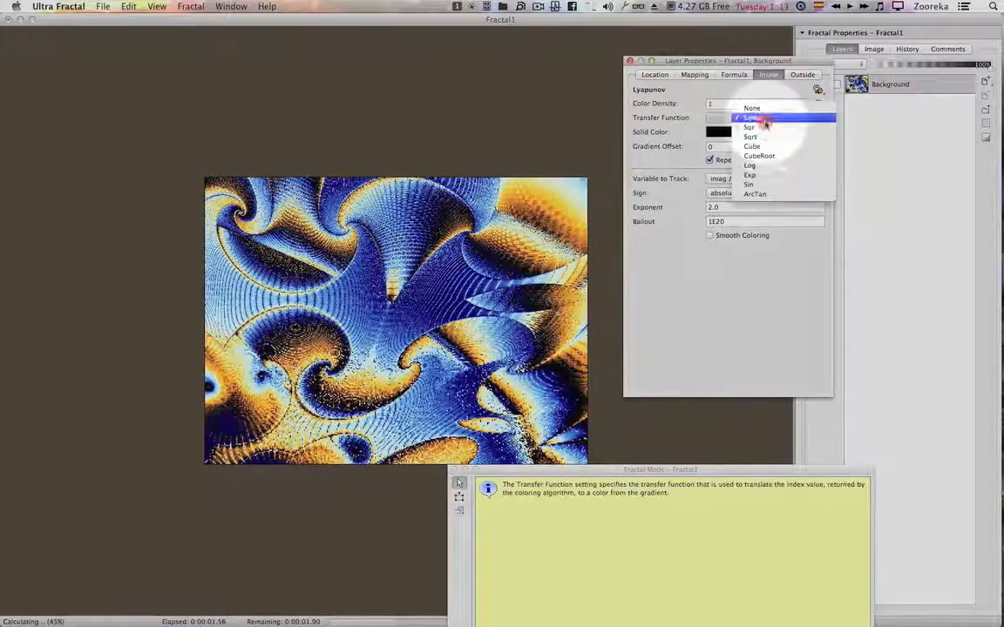
click(763, 128)
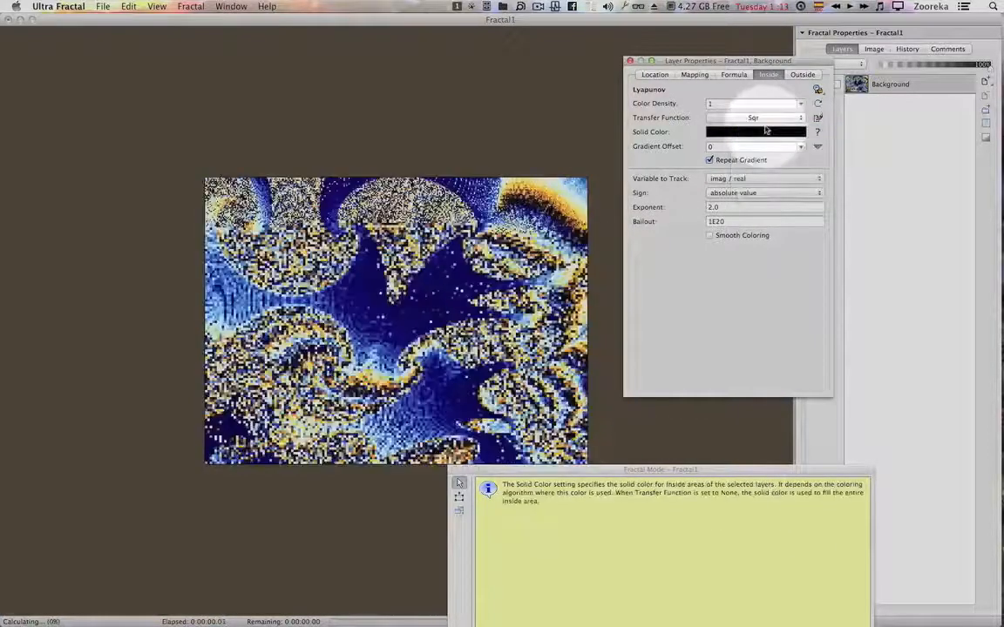
click(762, 119)
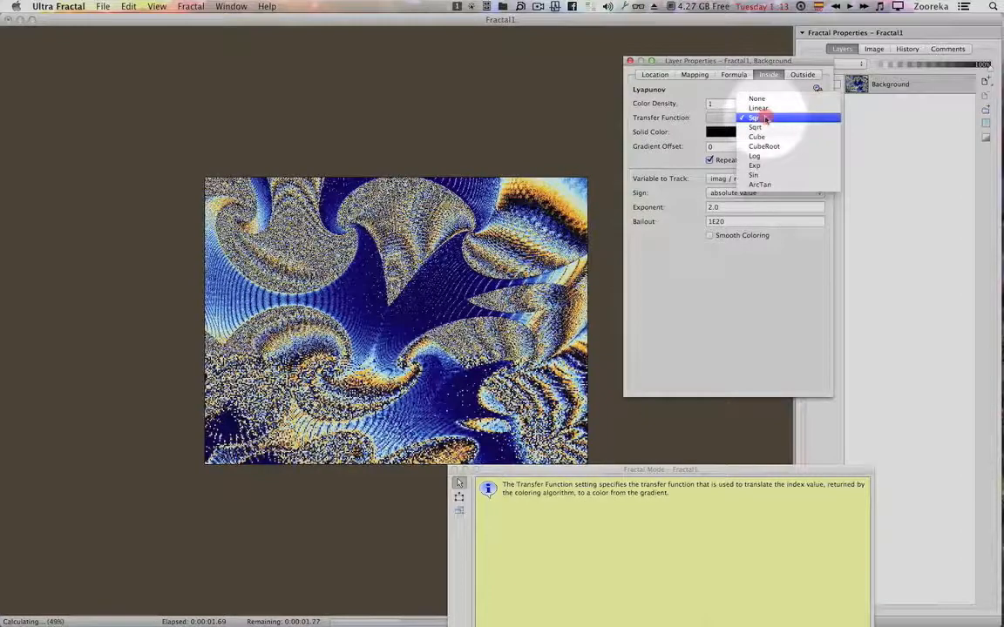
click(765, 119)
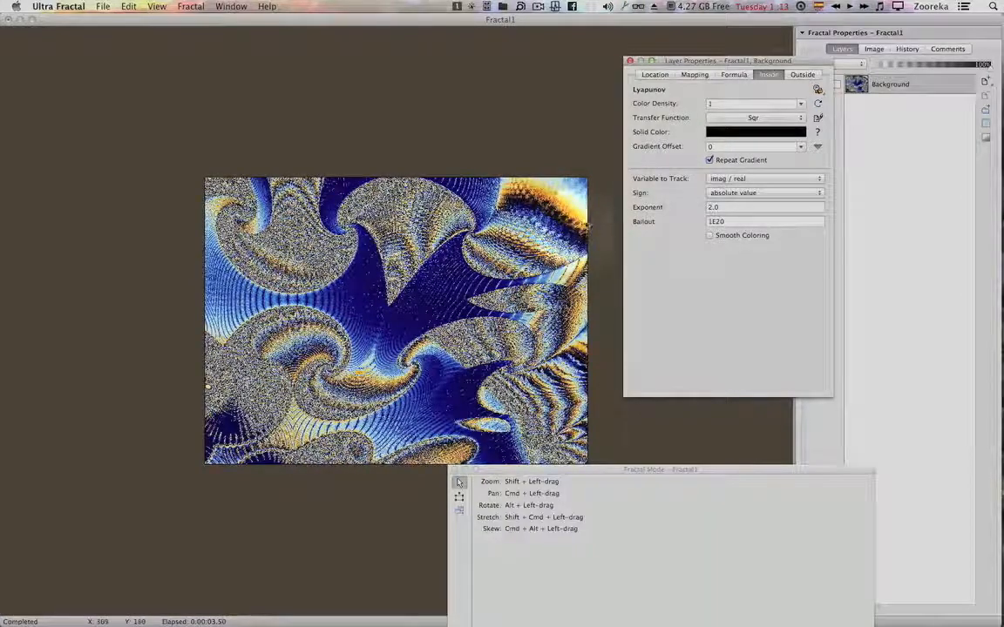
click(753, 118)
click(755, 122)
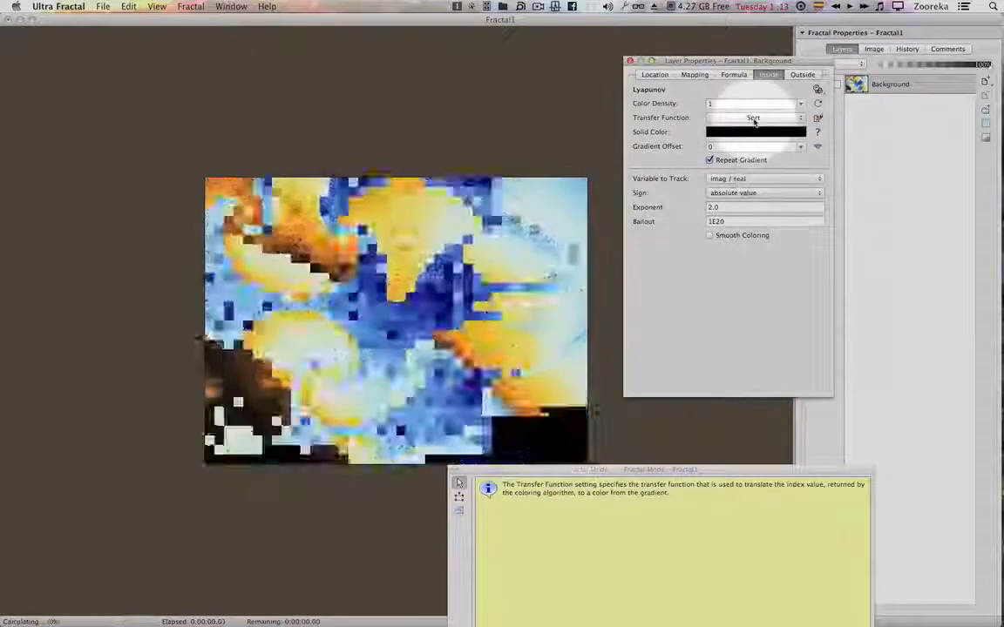
click(755, 119)
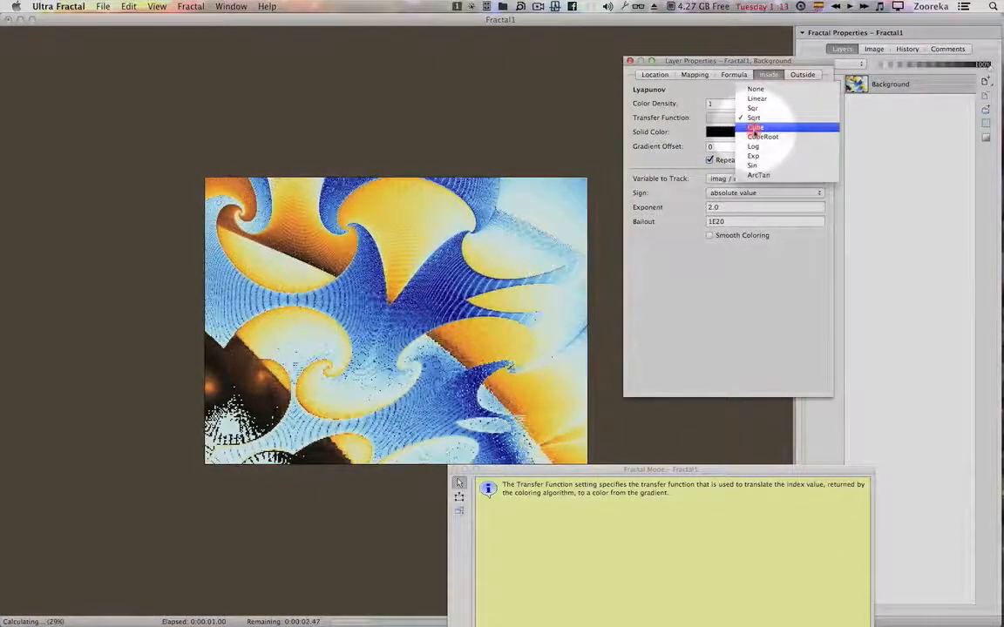
click(755, 128)
click(763, 117)
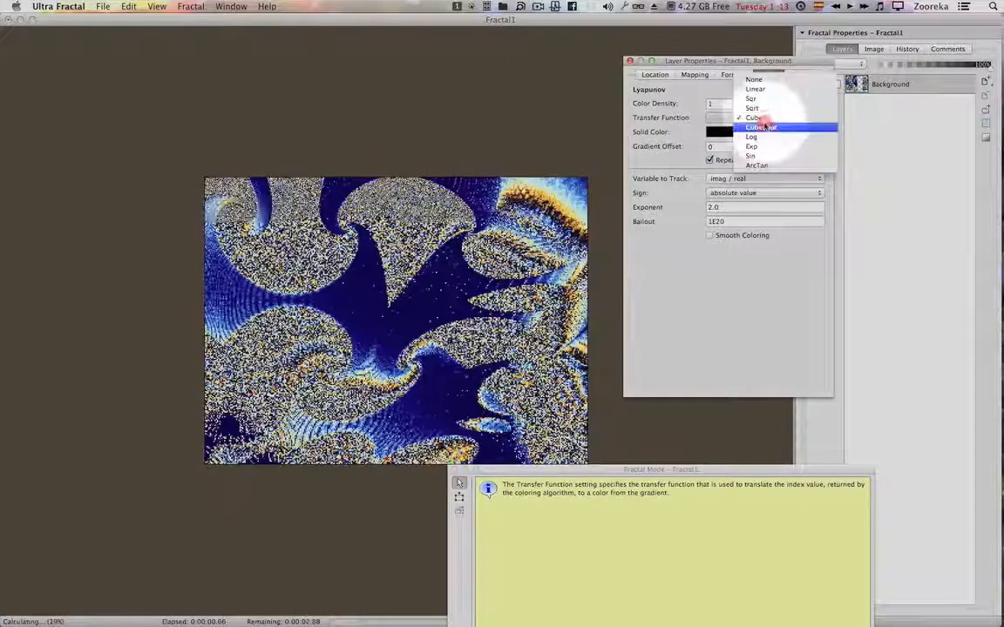
click(764, 128)
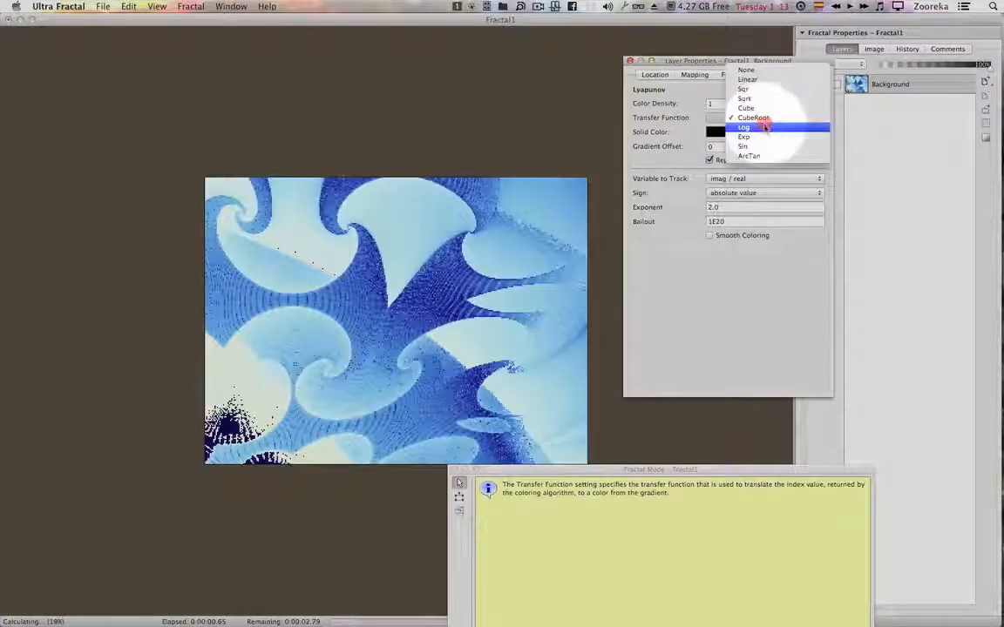
click(764, 128)
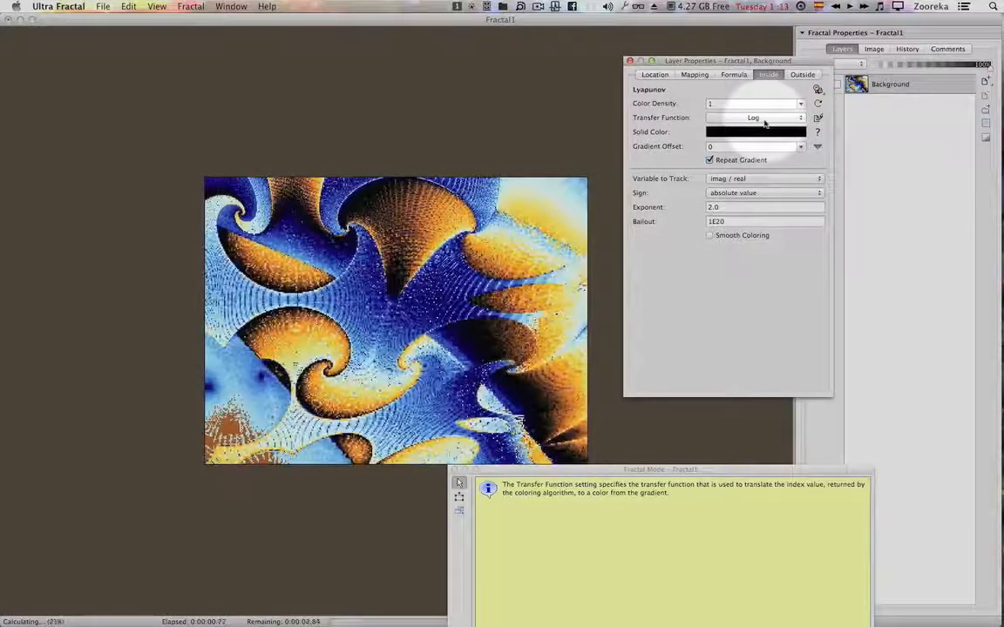
- Try the Exp, Sin and Sqr transfer functions on the inside coloring, and set it back to Linear
click(764, 118)
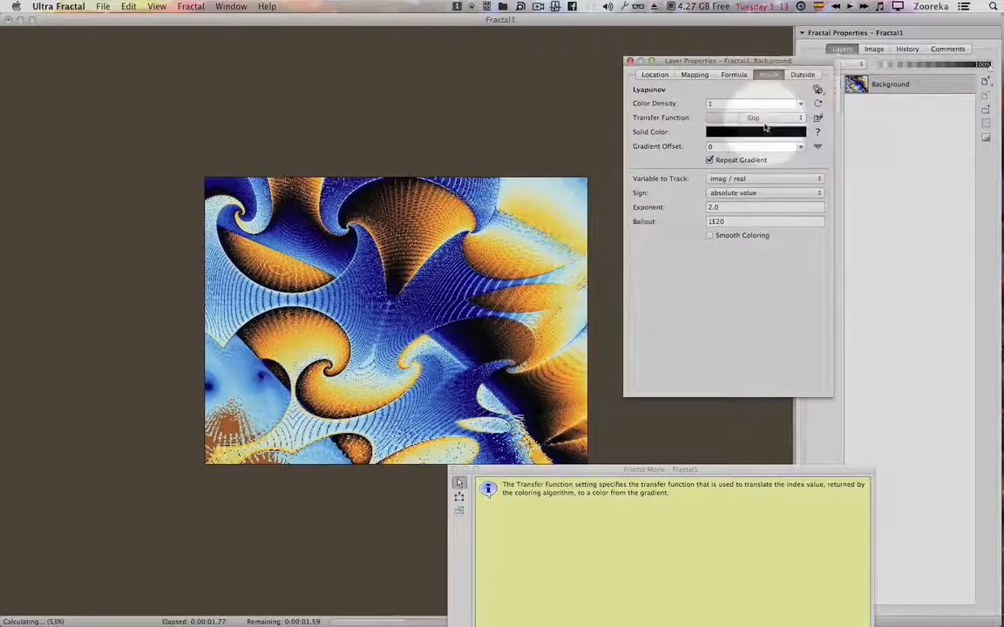
click(764, 129)
click(765, 118)
click(765, 119)
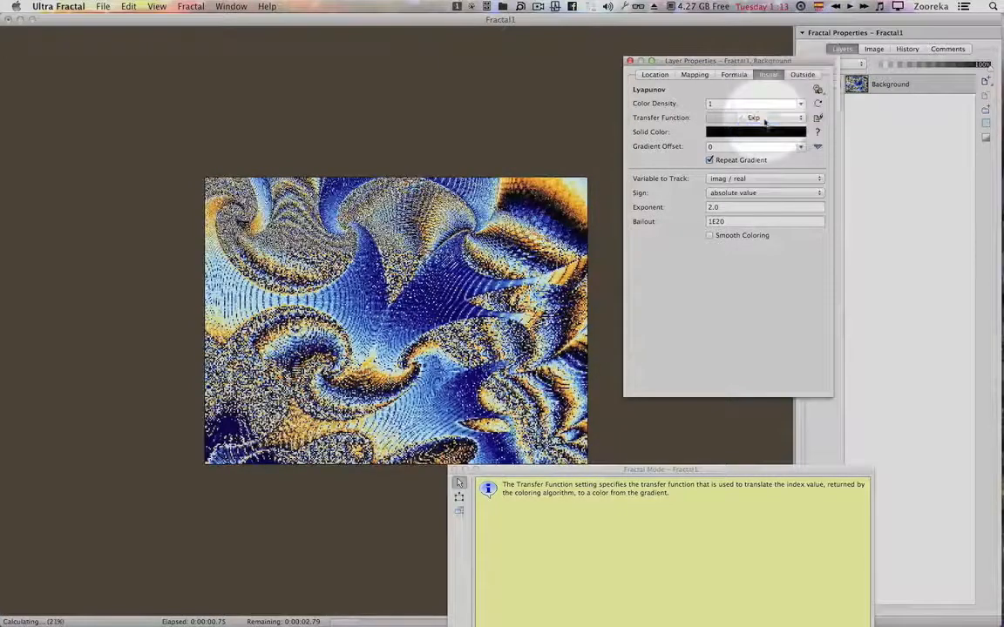
click(764, 120)
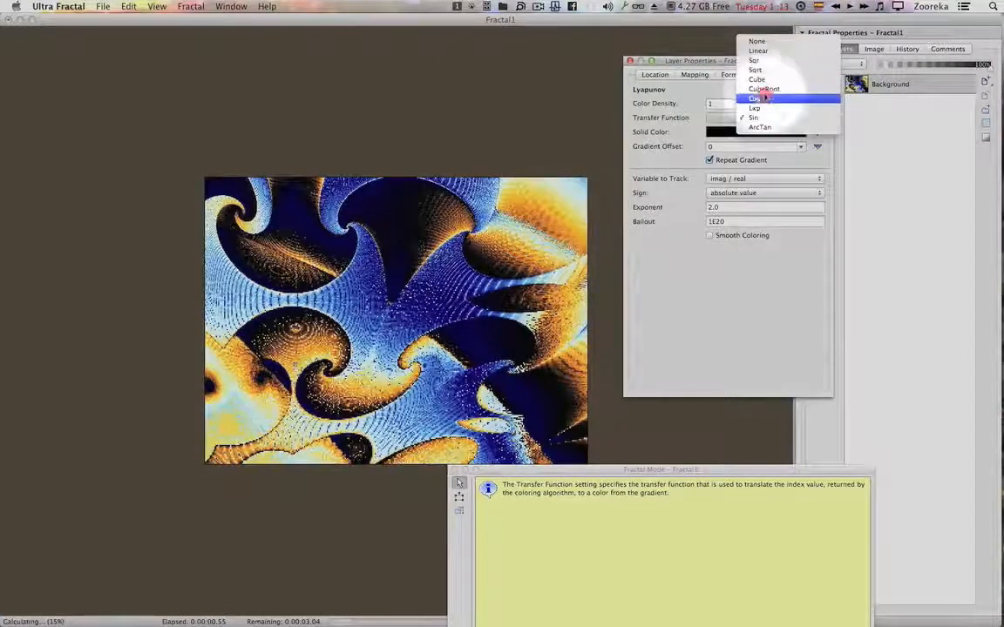
click(765, 61)
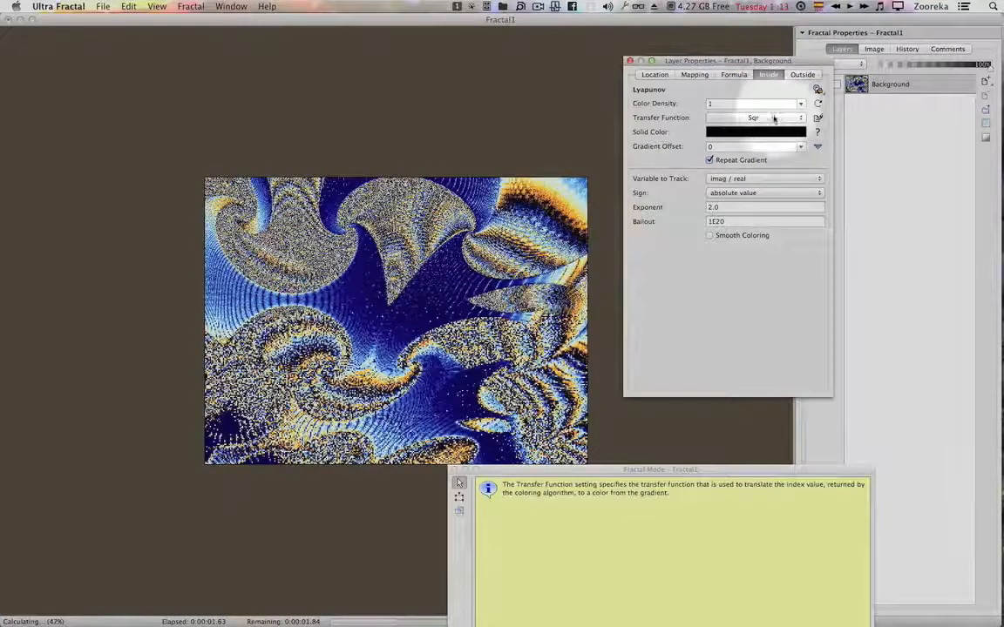
click(773, 117)
click(773, 111)
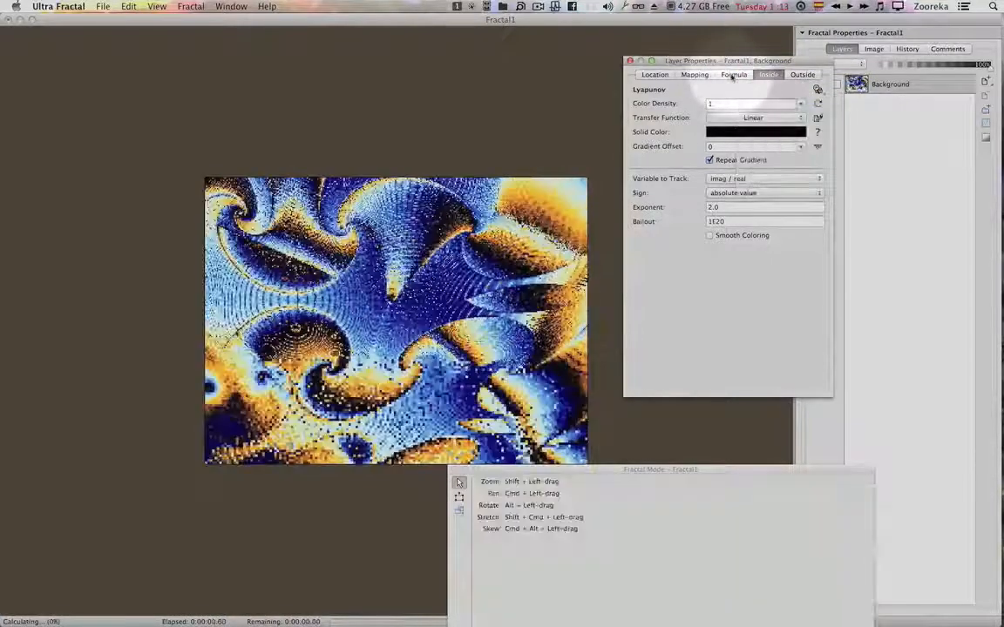
- Explore the Rain's Ducky factor parameter with the Fractal Mode preview in full view, and set it to about 1.04 (Re) and -0.04 (Im)
click(733, 74)
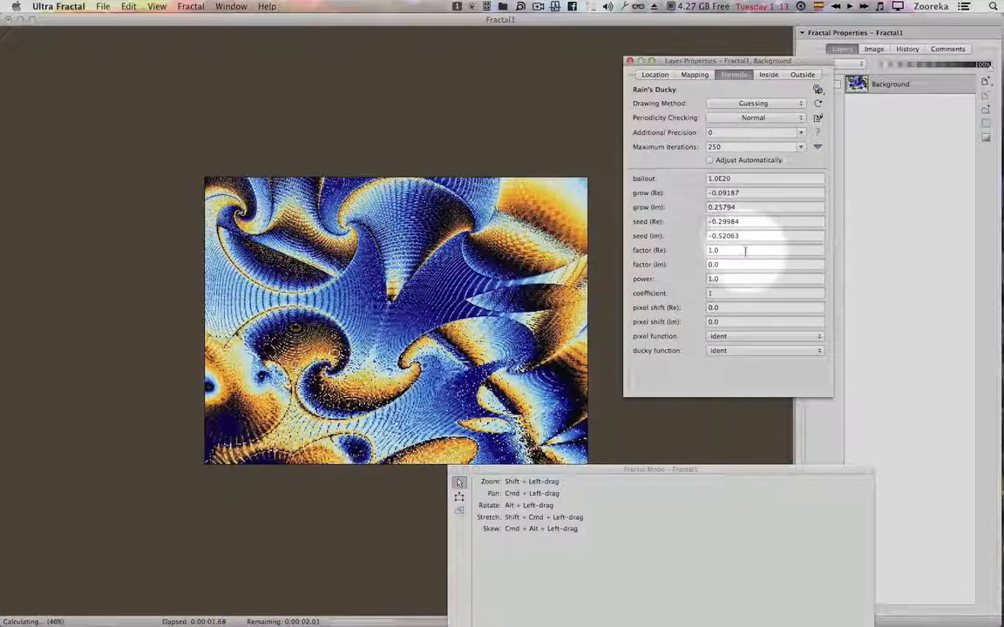
click(805, 263)
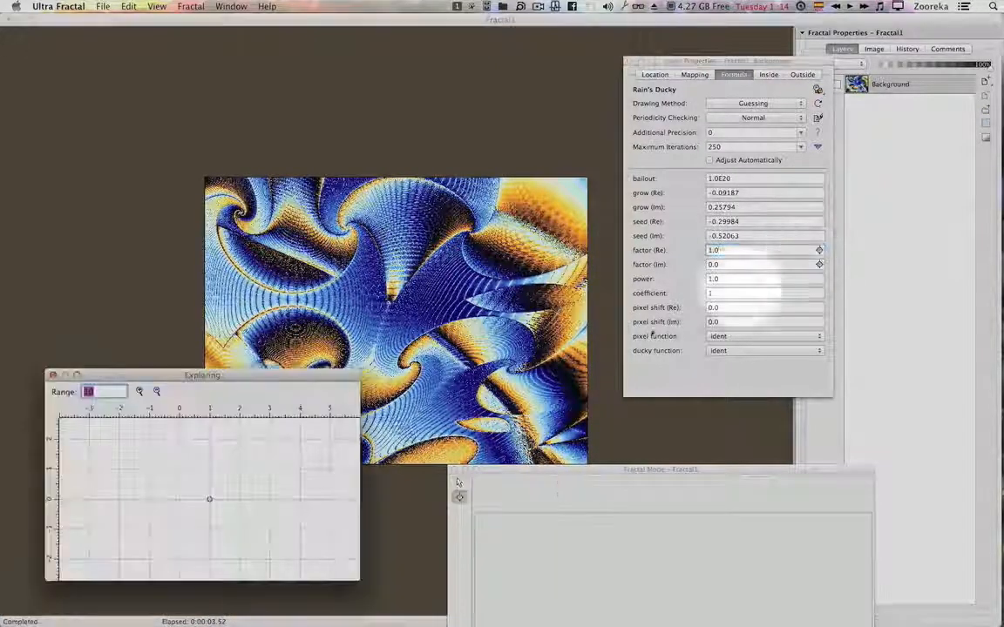
drag(210, 501, 209, 499)
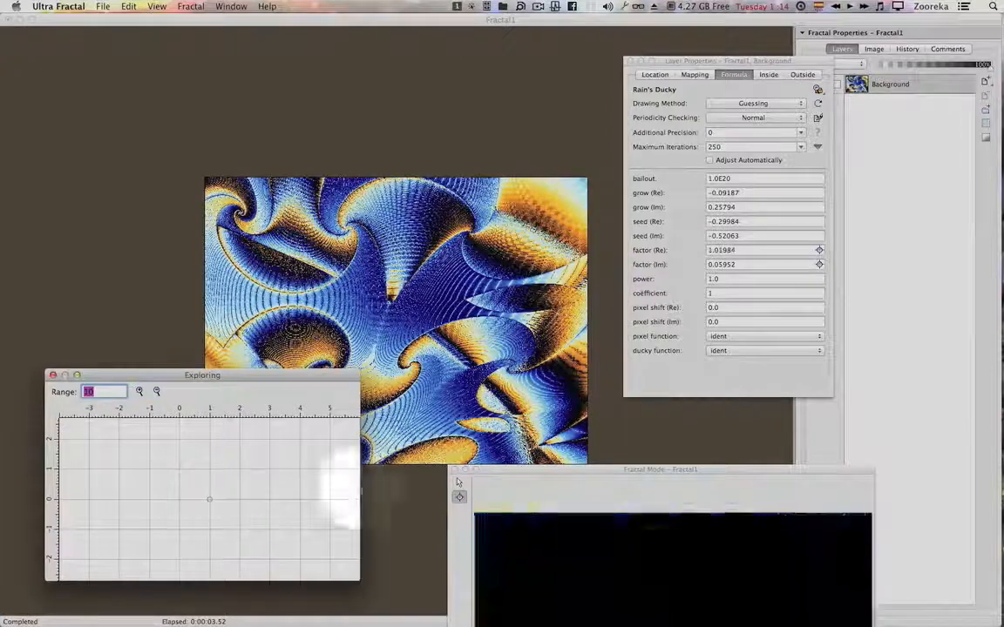
drag(503, 469, 485, 240)
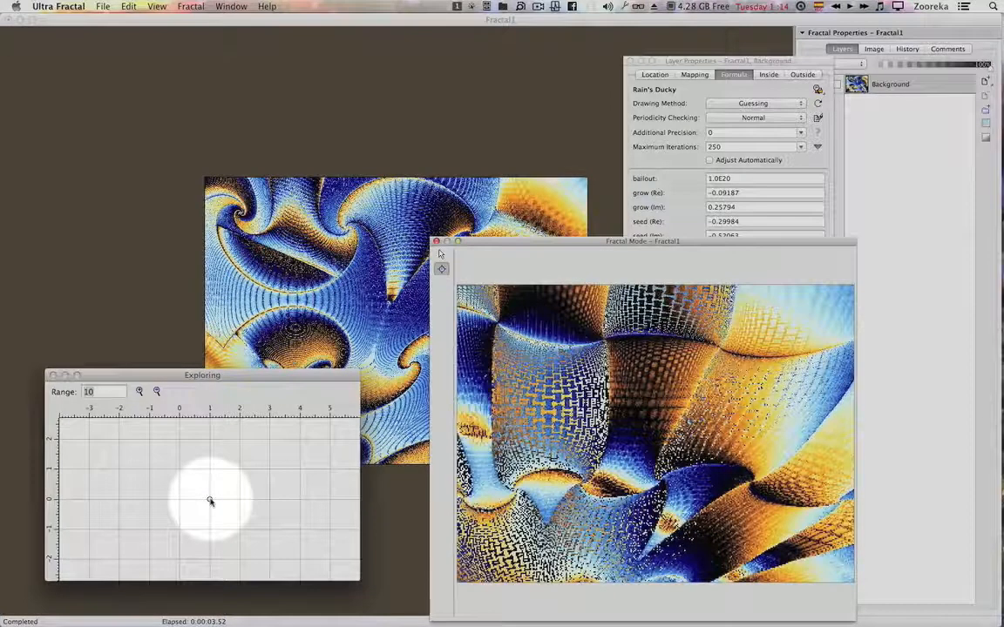
key(KP_3)
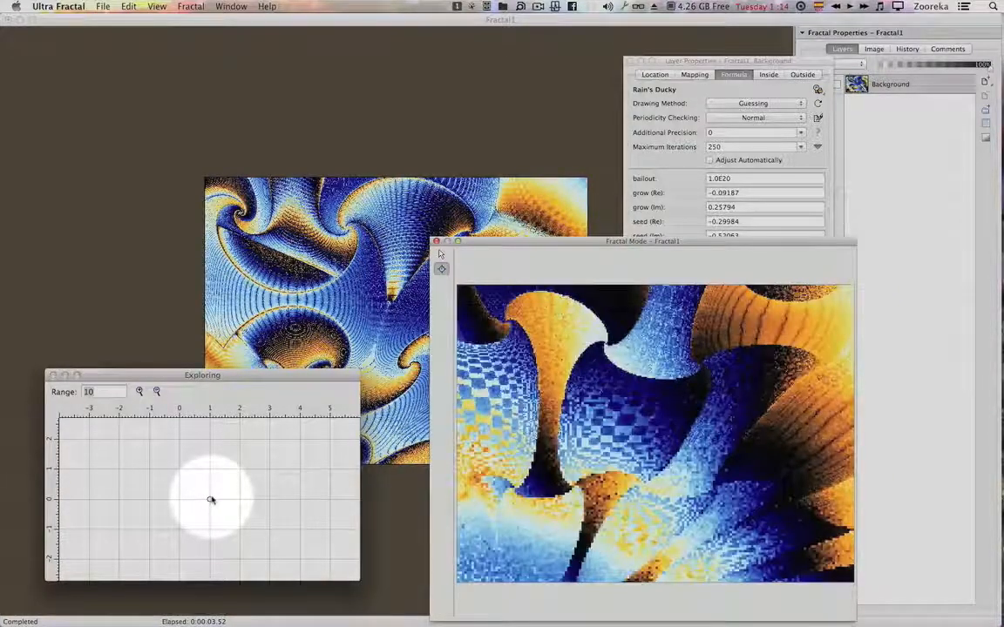
drag(211, 499, 263, 478)
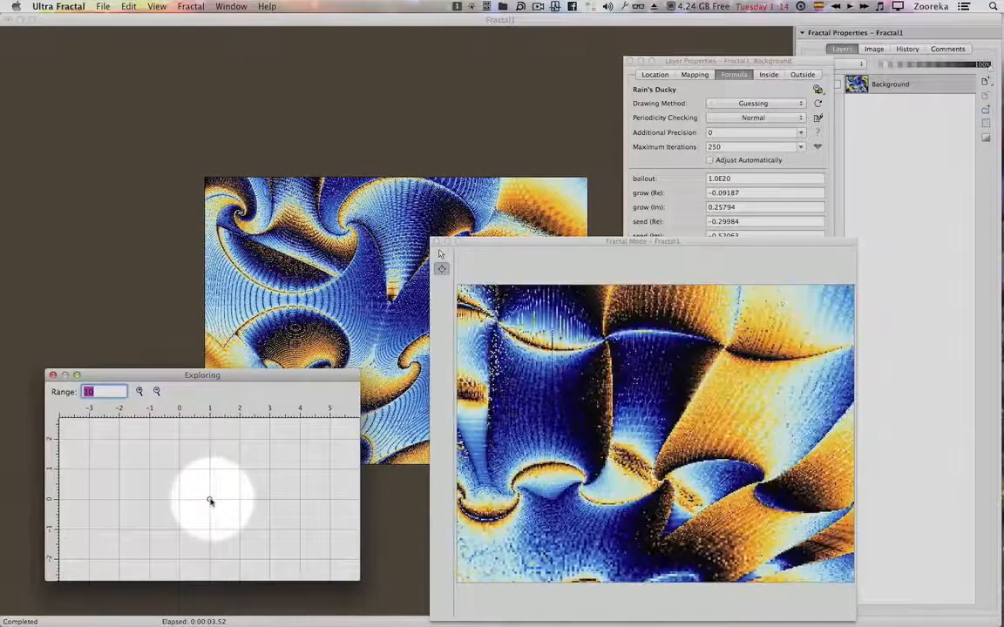
drag(210, 501, 211, 502)
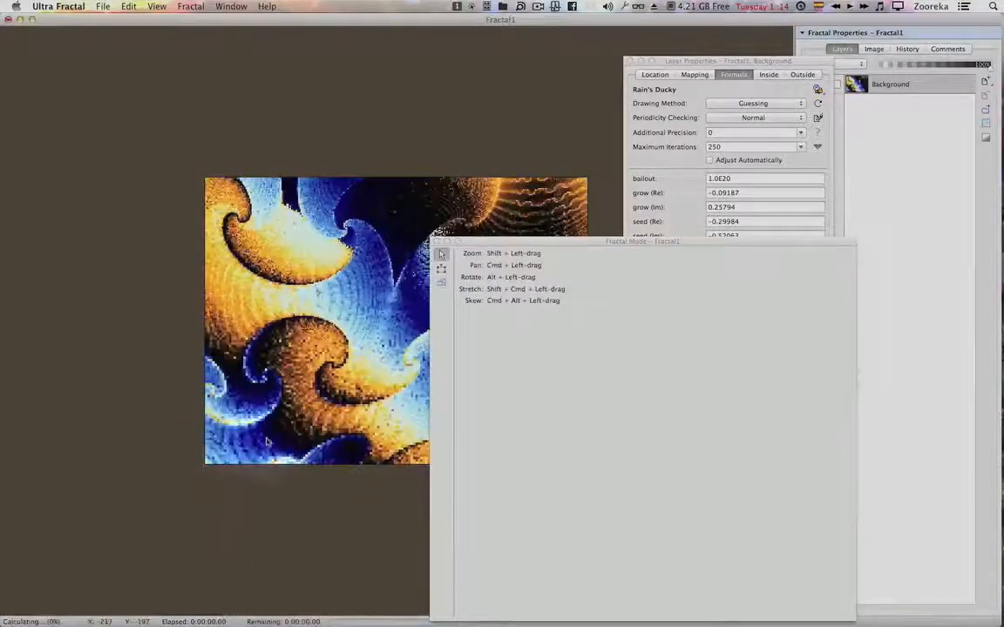
- Move the Fractal Mode window off the image and zoom the fractal out slightly to include more surrounding detail
drag(481, 246, 676, 316)
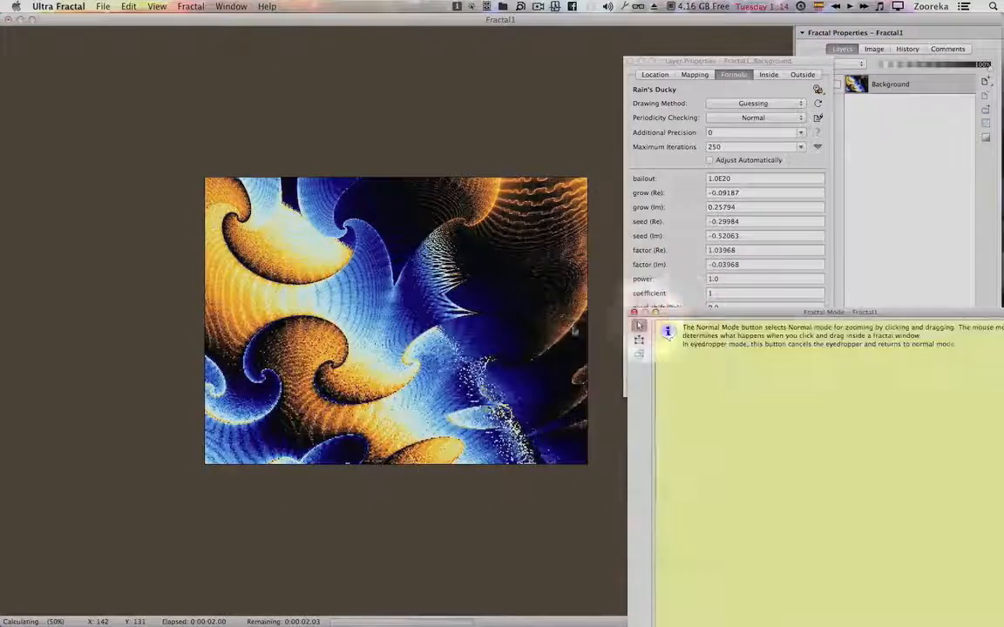
shift+drag(503, 323, 474, 342)
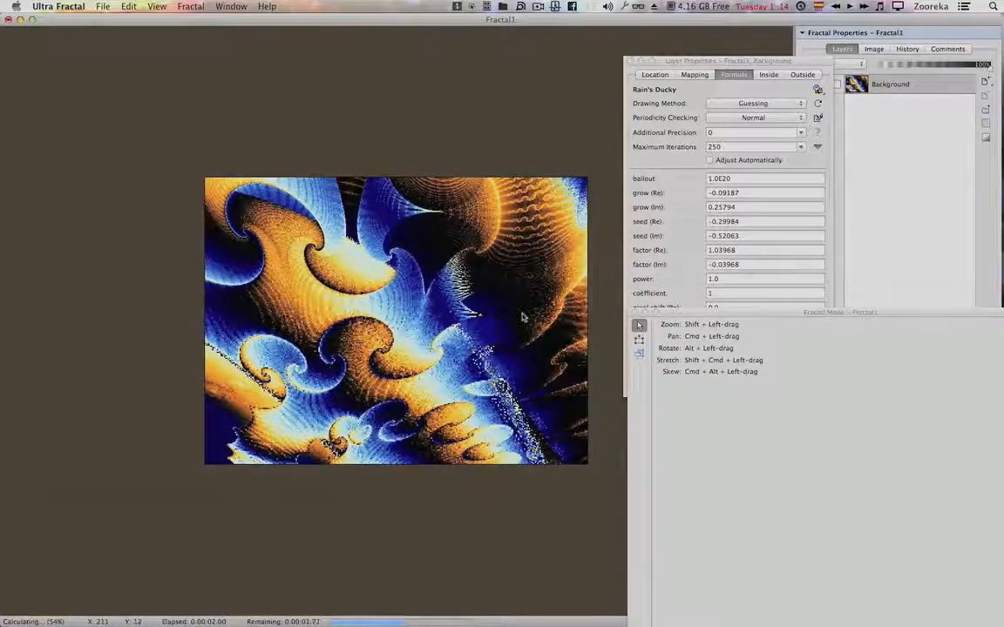
- Rotate the background layer's gradient slightly, replace it with the black-to-red rainbow gradient from Course_Grads.ugr, and move the Gradient window aside
key(F4)
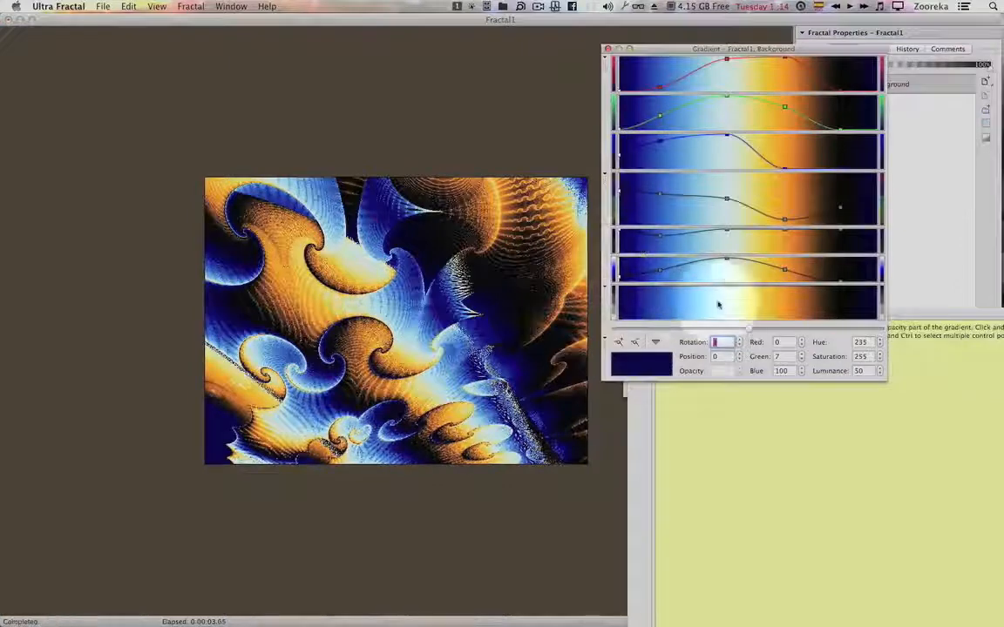
mouse_move(747, 329)
mouse_down()
mouse_move(713, 331)
mouse_move(760, 326)
mouse_up()
right_click(451, 341)
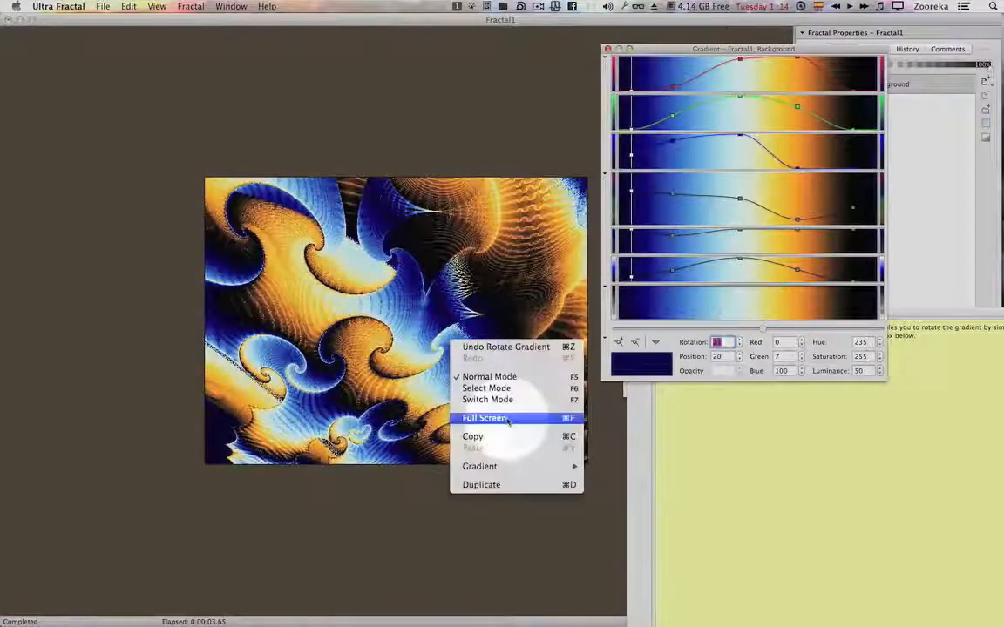
mouse_move(503, 471)
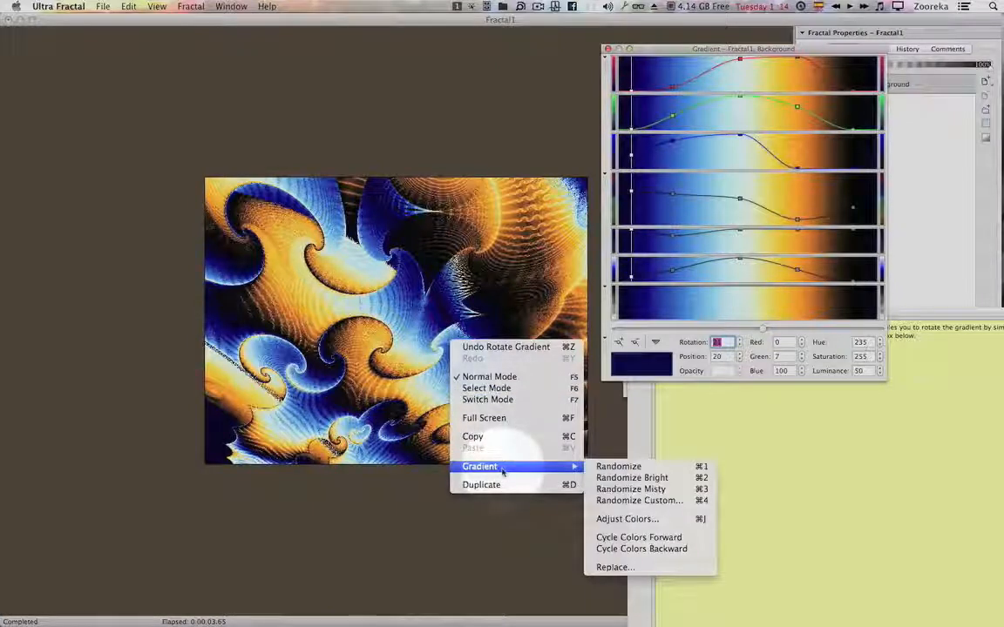
click(612, 567)
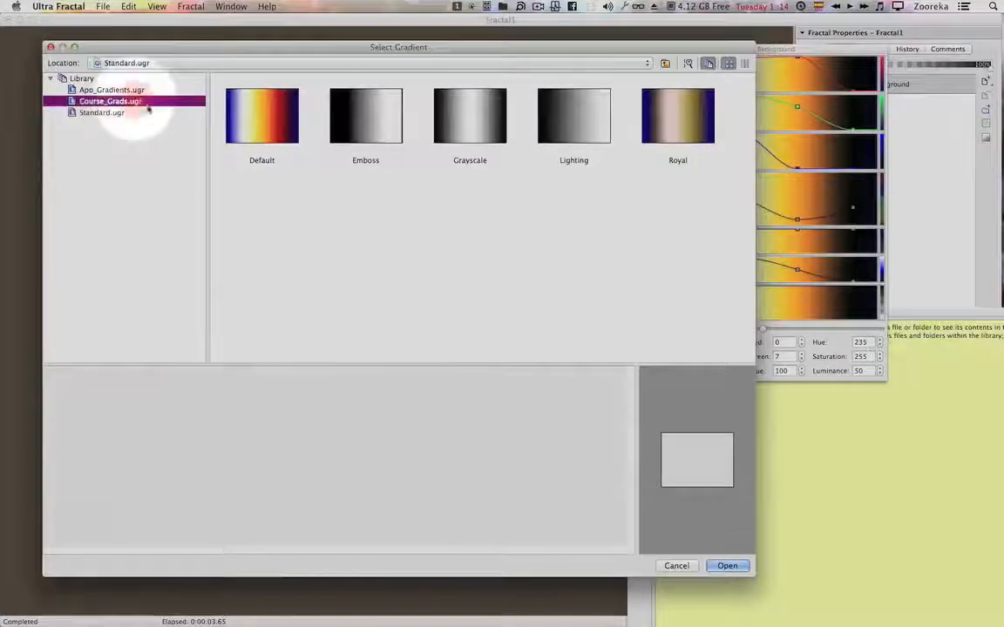
double_click(364, 113)
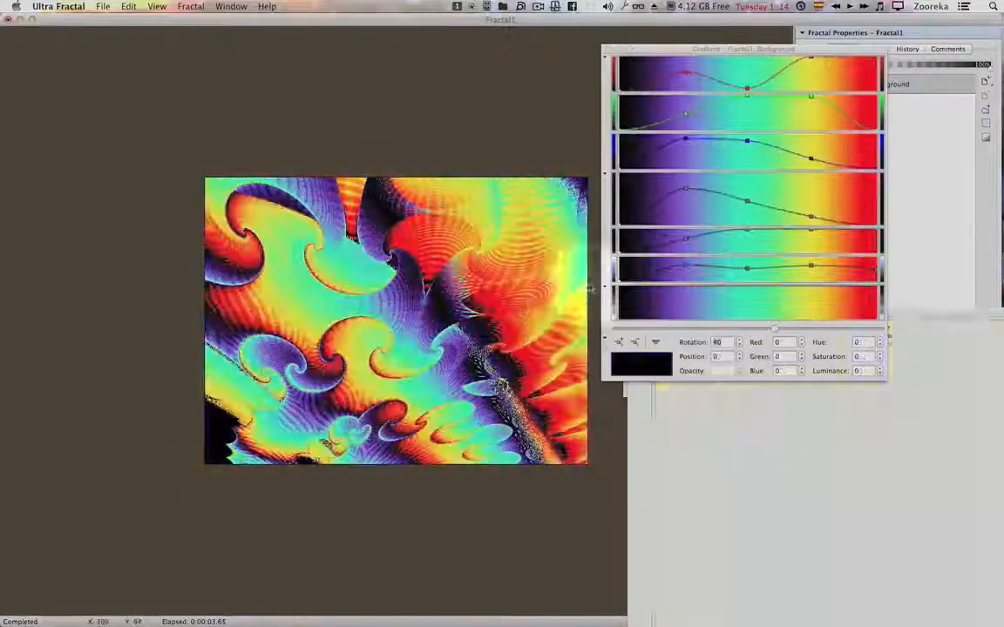
drag(678, 49, 128, 424)
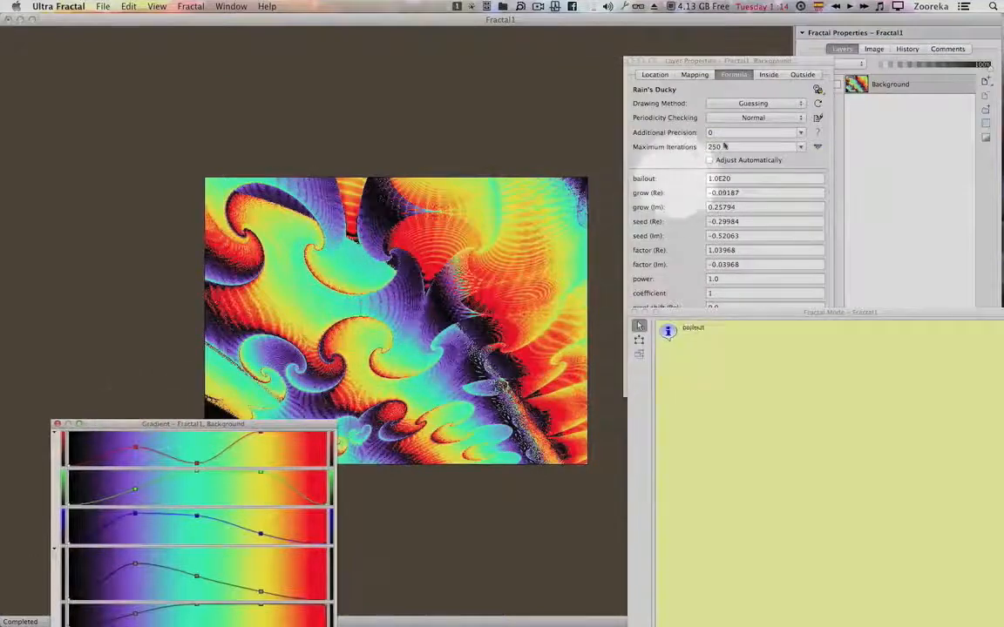
- Set the Rain's Ducky formula's drawing method to Multi-pass Linear
click(772, 77)
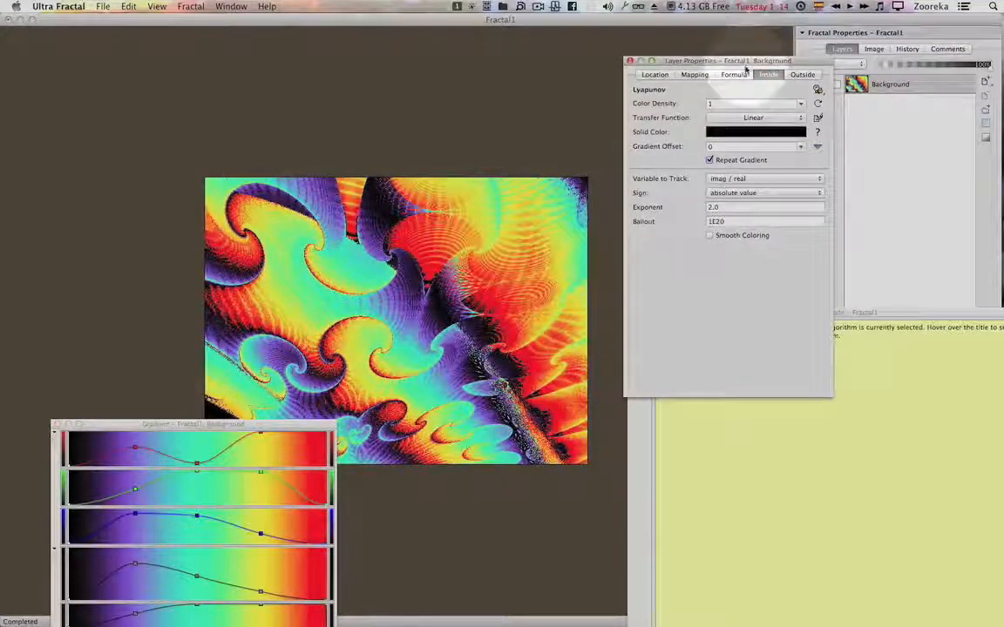
click(736, 74)
click(743, 103)
click(743, 113)
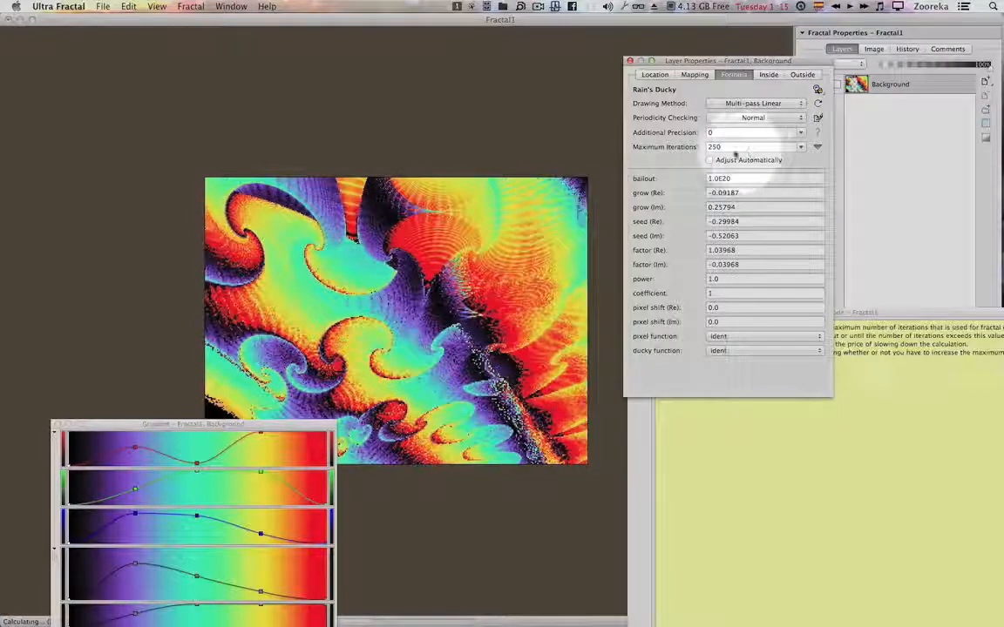
- Try maximum iterations of 150 and 500 for the Rain's Ducky formula, and set the value to 100
double_click(730, 146)
text(0)
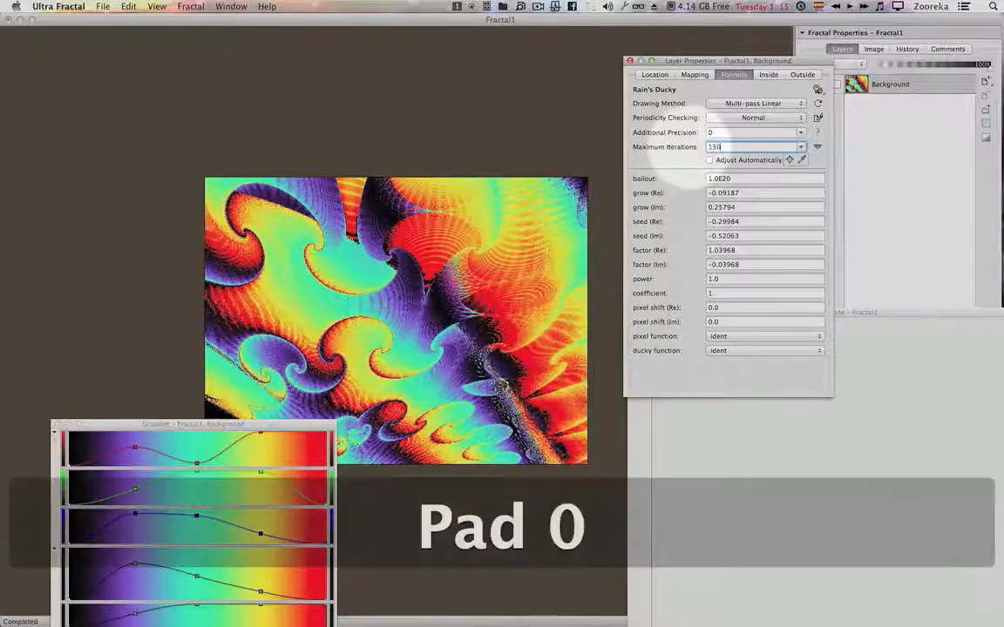
key(KP_Enter)
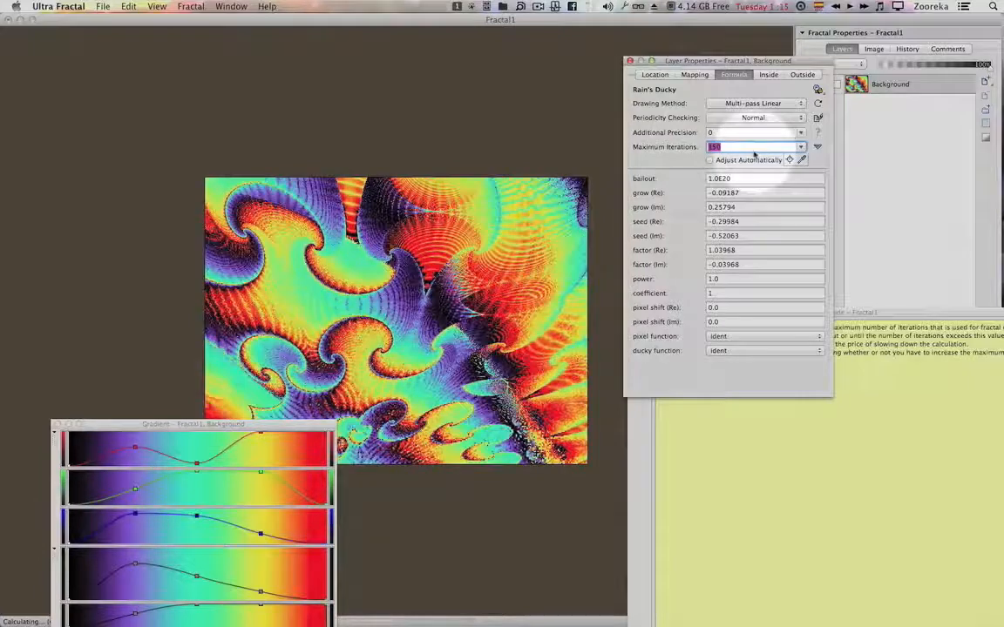
text(500)
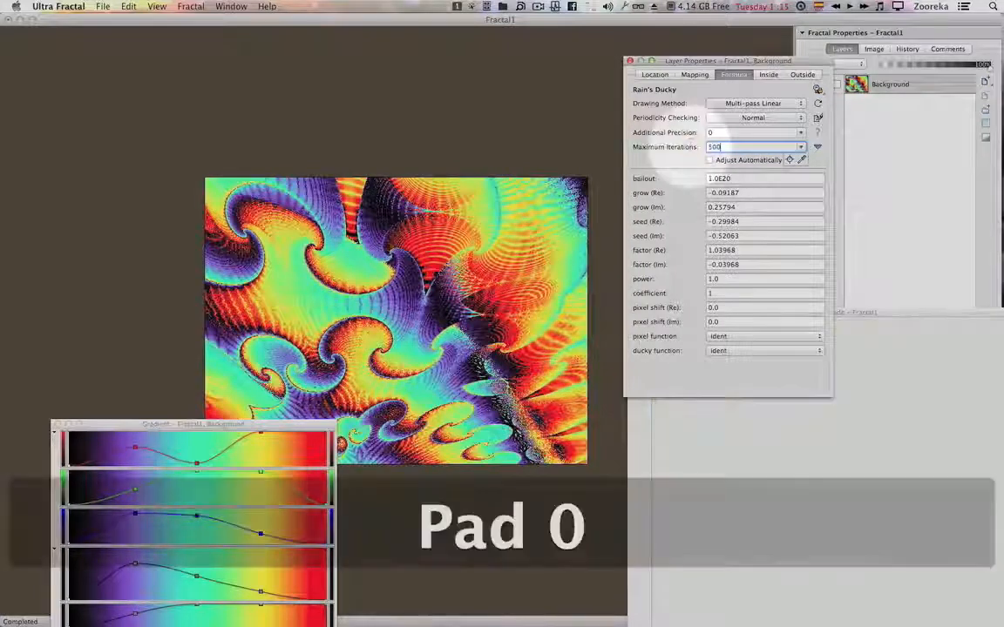
key(KP_Enter)
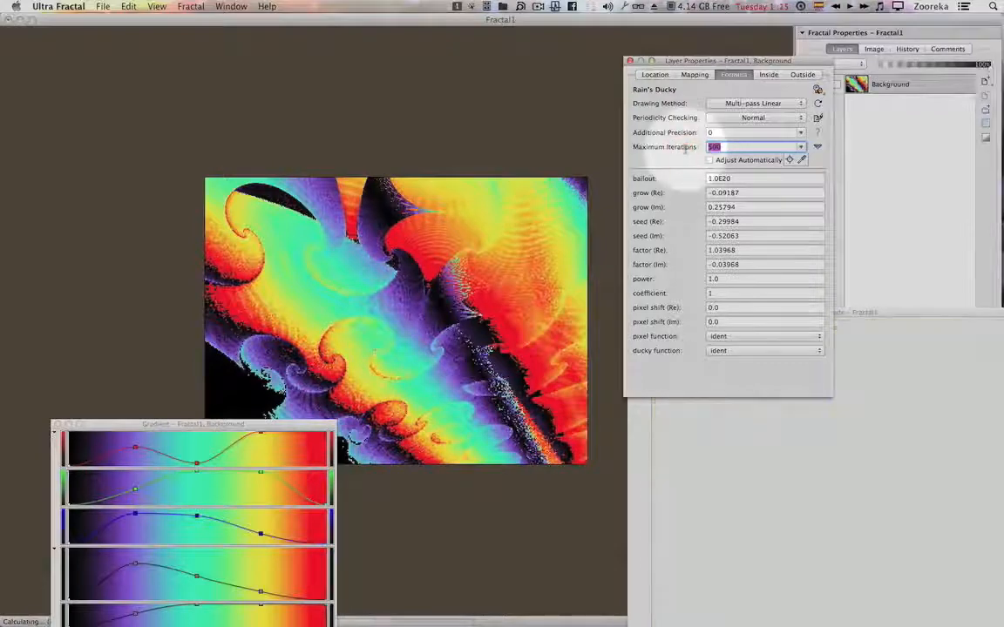
text(100)
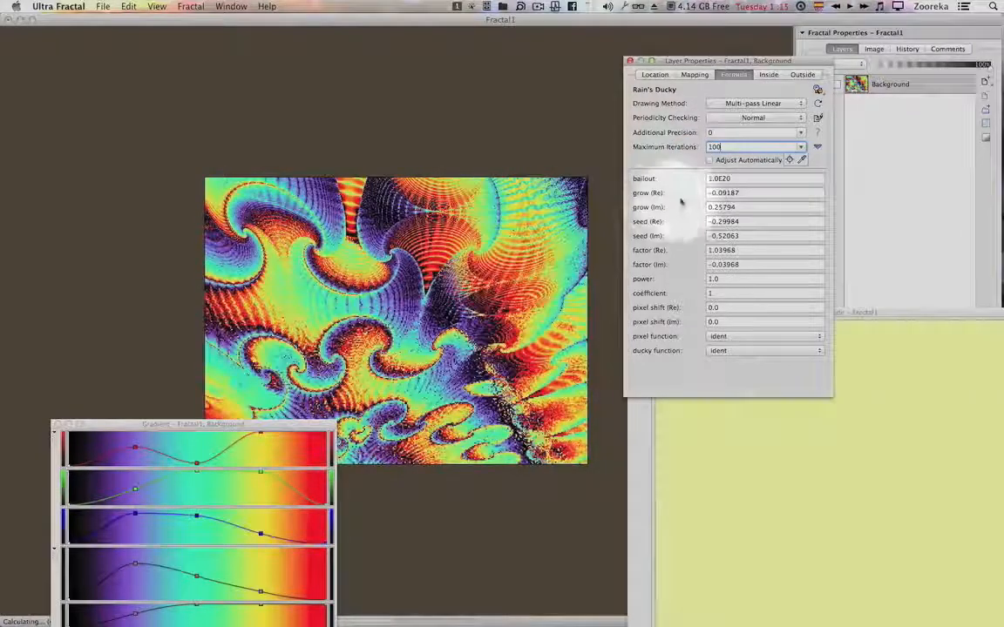
- Try the Sqr, Sqrt, Cube and CubeRoot transfer functions on the inside coloring, and set it to Log
drag(280, 426, 230, 340)
click(774, 76)
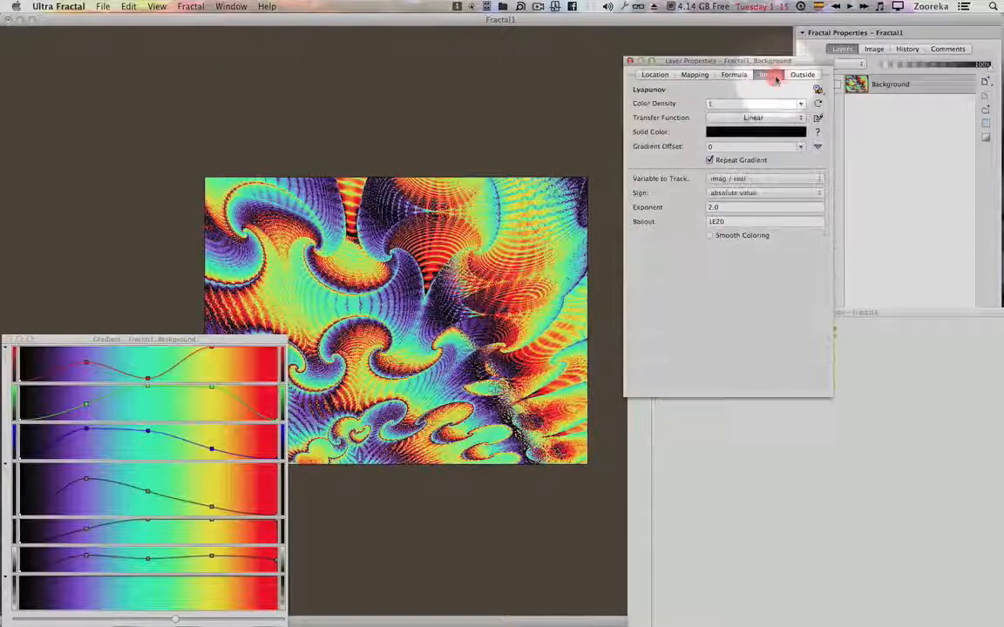
click(763, 118)
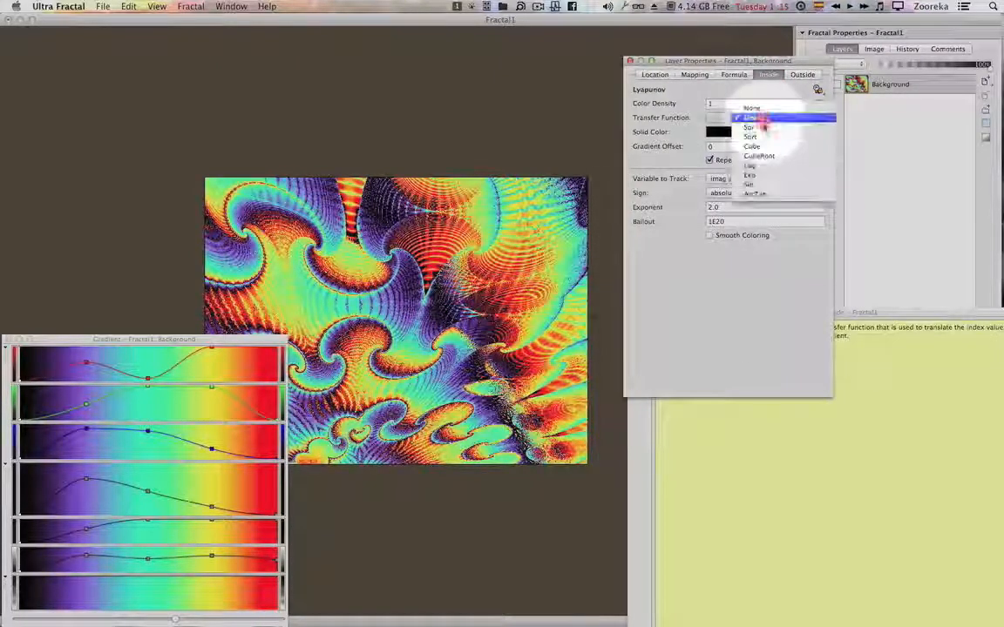
click(765, 127)
click(761, 119)
click(762, 128)
click(763, 119)
click(763, 127)
click(763, 118)
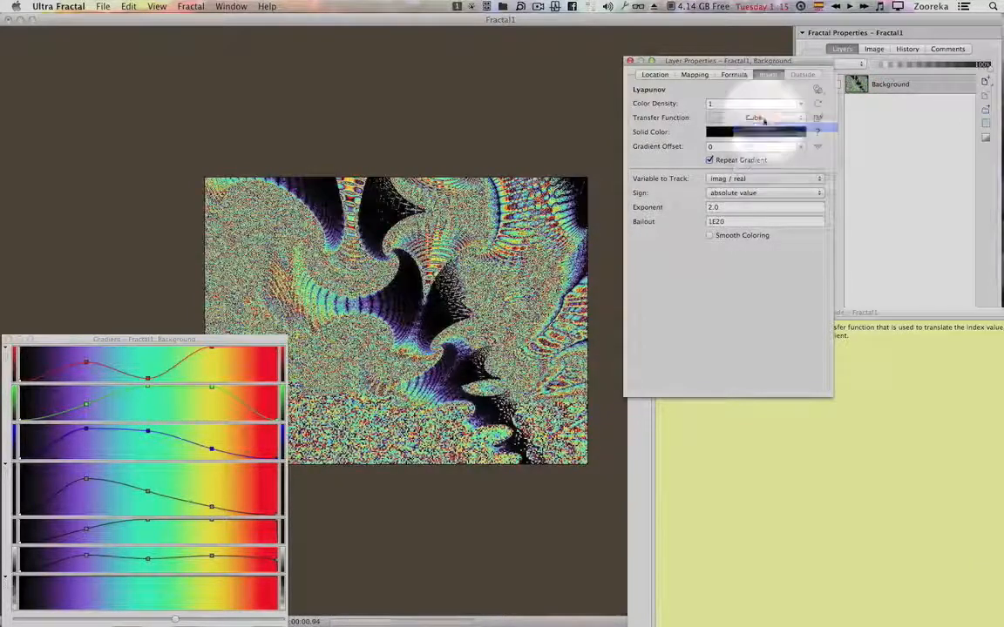
click(764, 127)
click(755, 119)
click(763, 127)
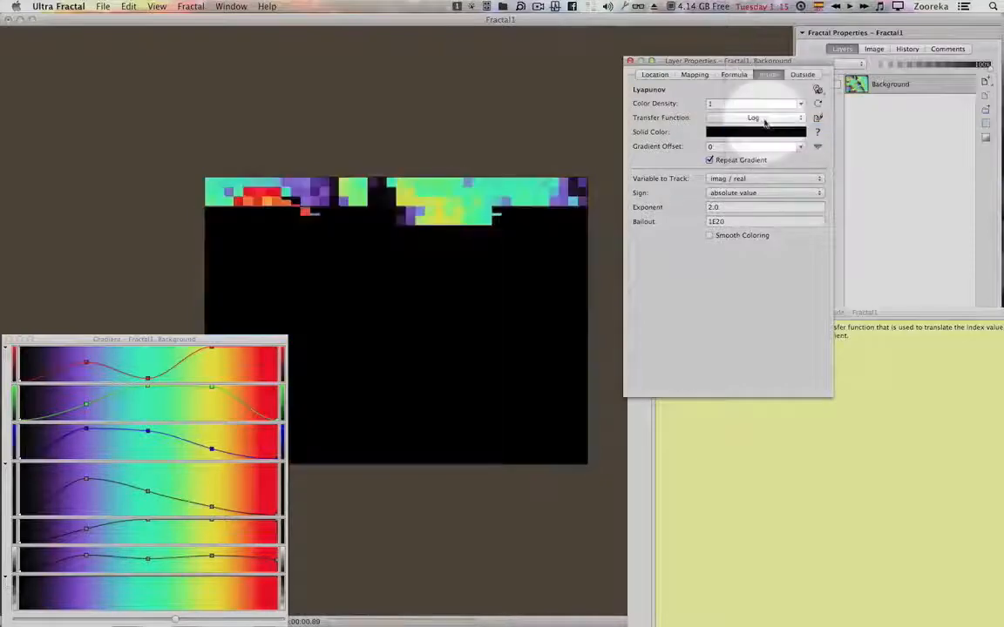
- Move the Gradient window up to reveal its rotation control and rotate the gradient to 82
drag(214, 340, 230, 268)
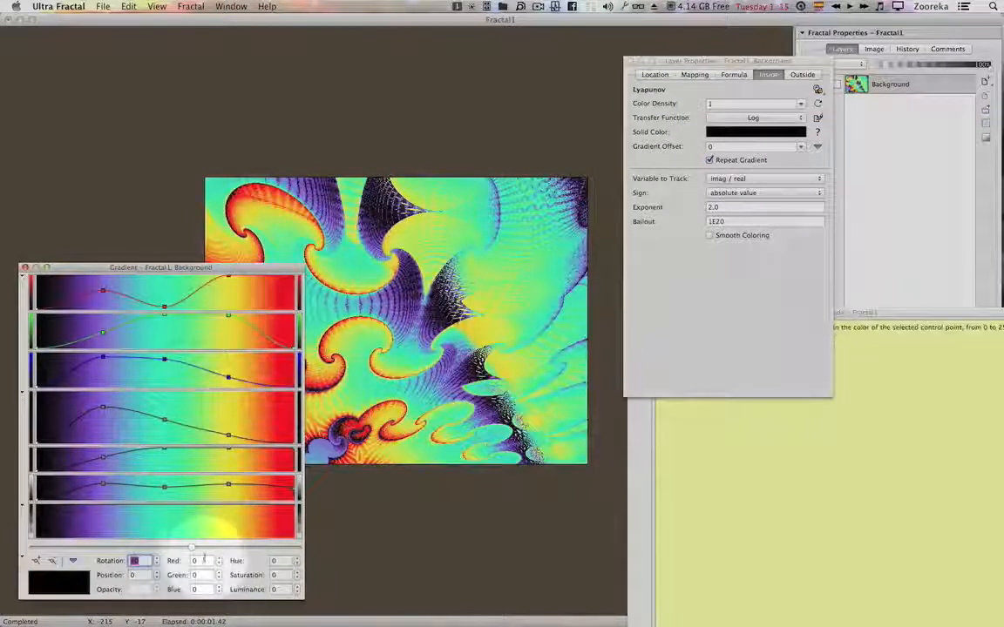
drag(198, 552, 222, 546)
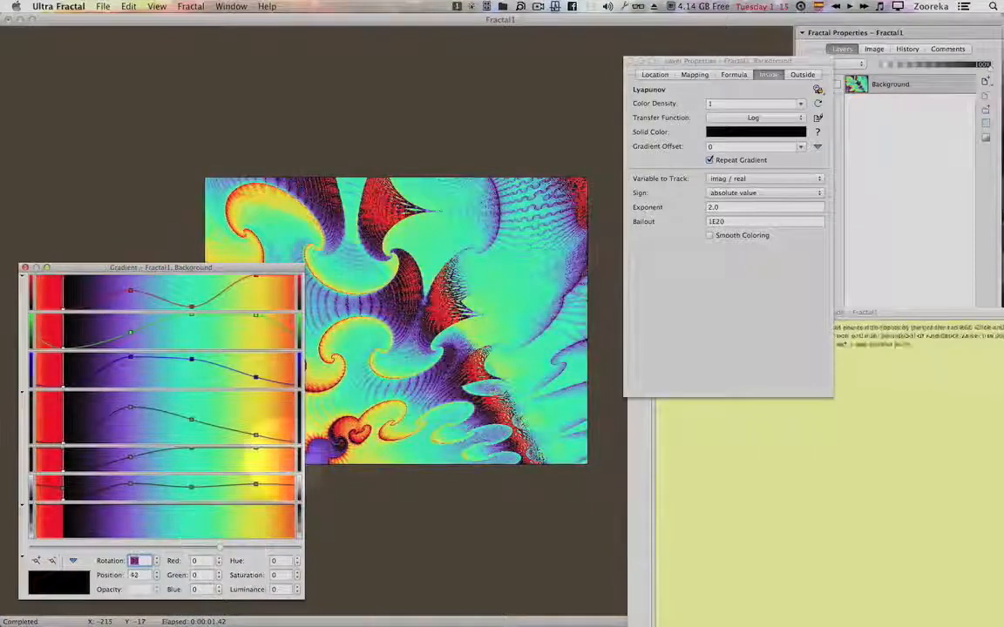
- Keep the Lyapunov sign at absolute value and set the variable to track to angle of z
click(766, 195)
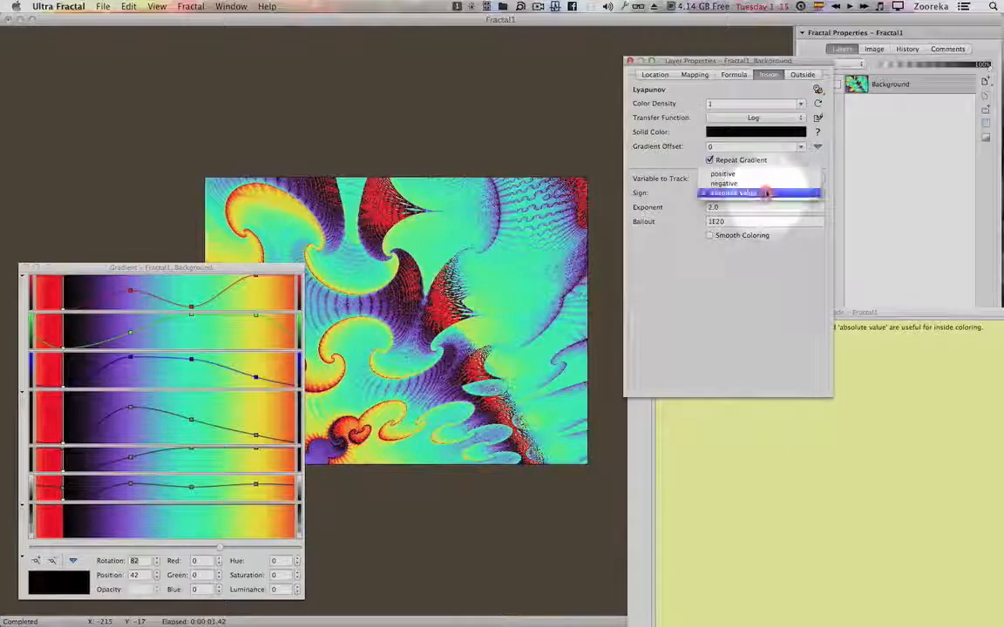
click(766, 192)
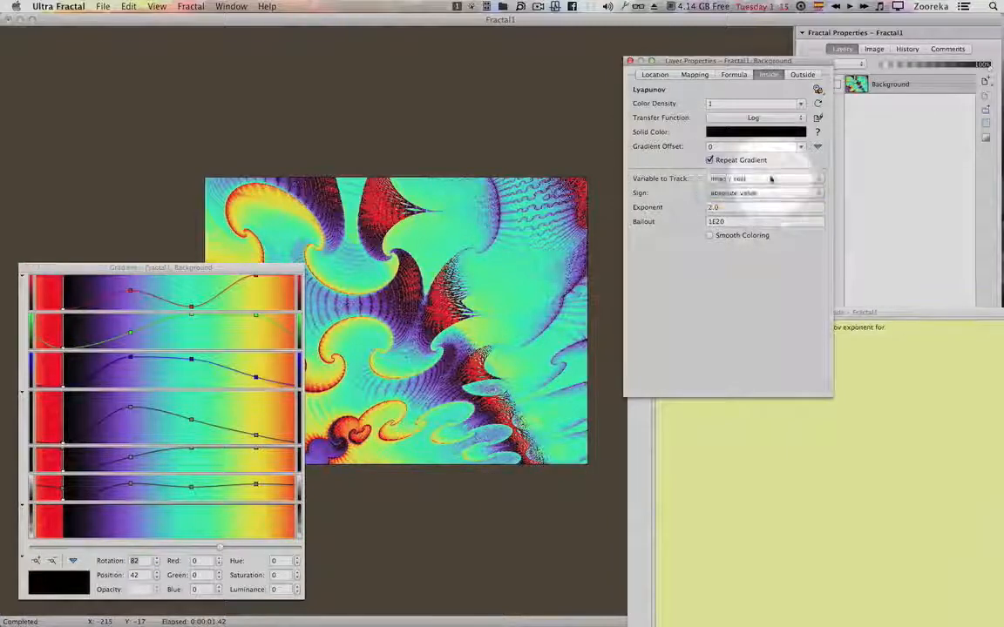
click(770, 179)
click(770, 188)
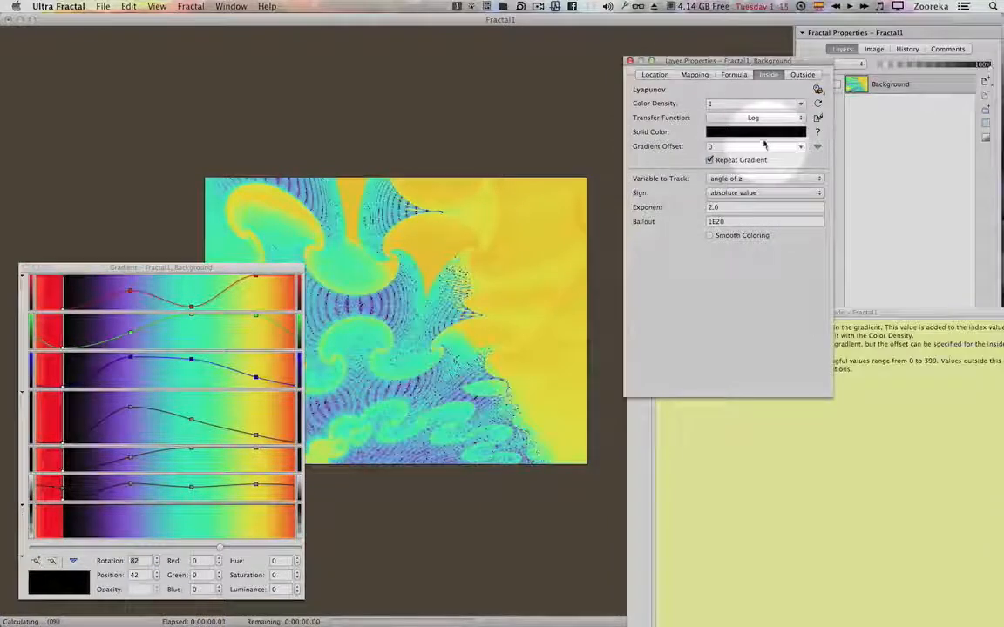